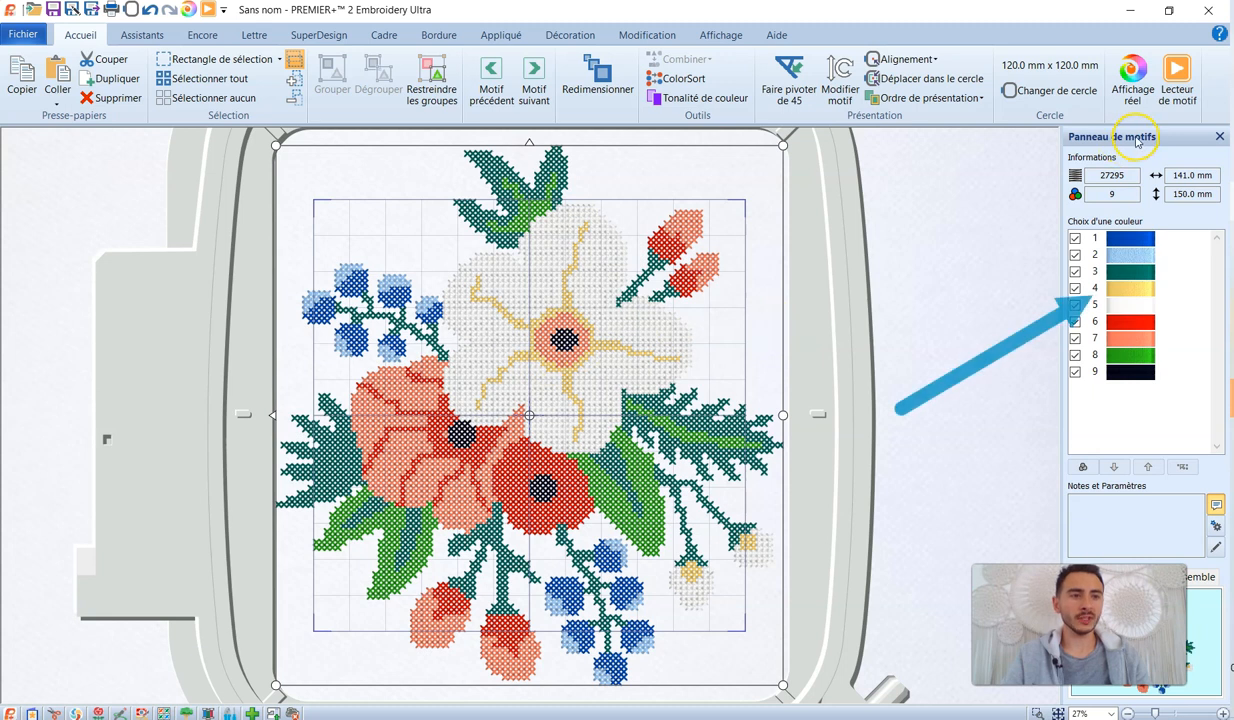
- View the Atelier Oh My Broderie thread range in the colour selection for the design's first colour, leaving the colour unapplied
{"action": "left_click", "coordinate": [1136, 372]}
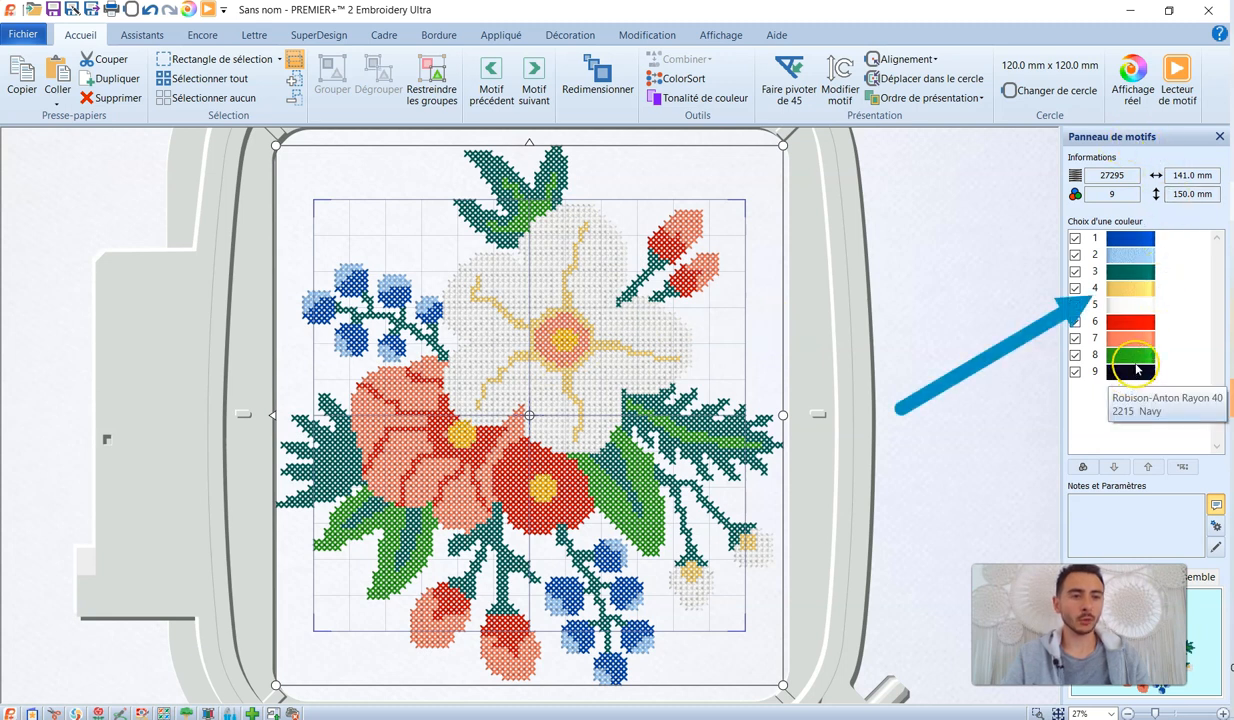
{"action": "left_click", "coordinate": [1128, 235]}
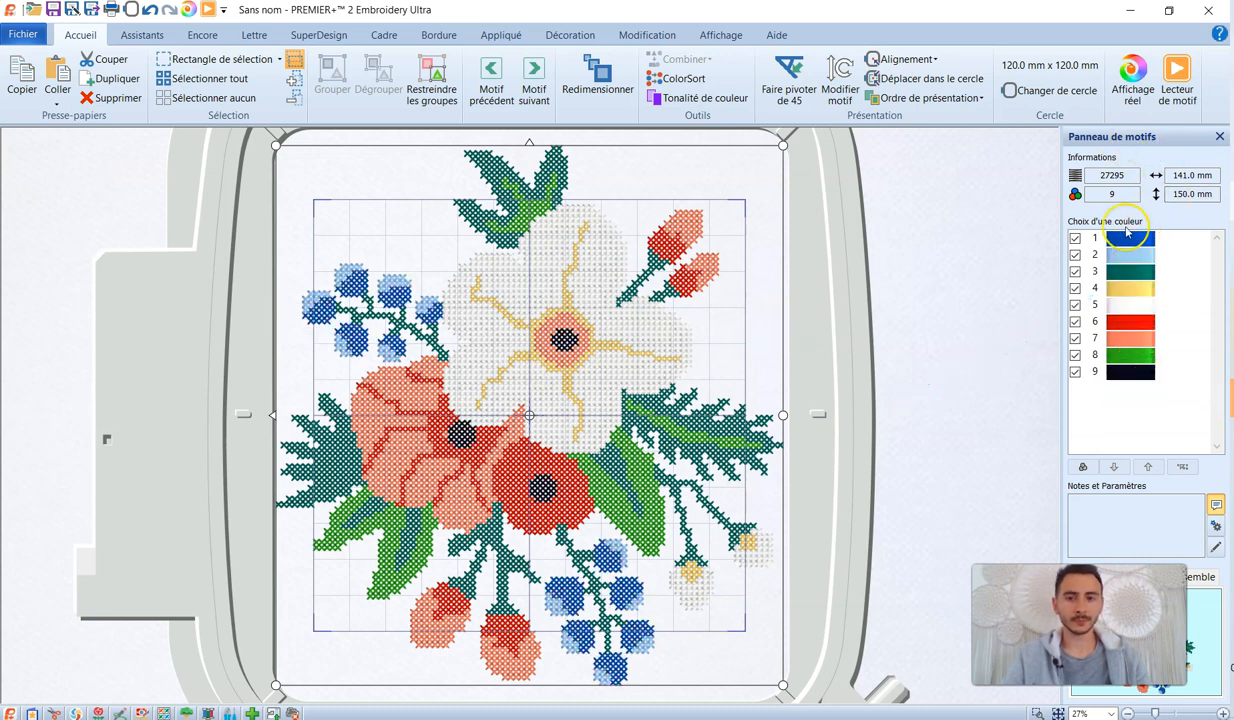
{"action": "double_click", "coordinate": [1125, 240]}
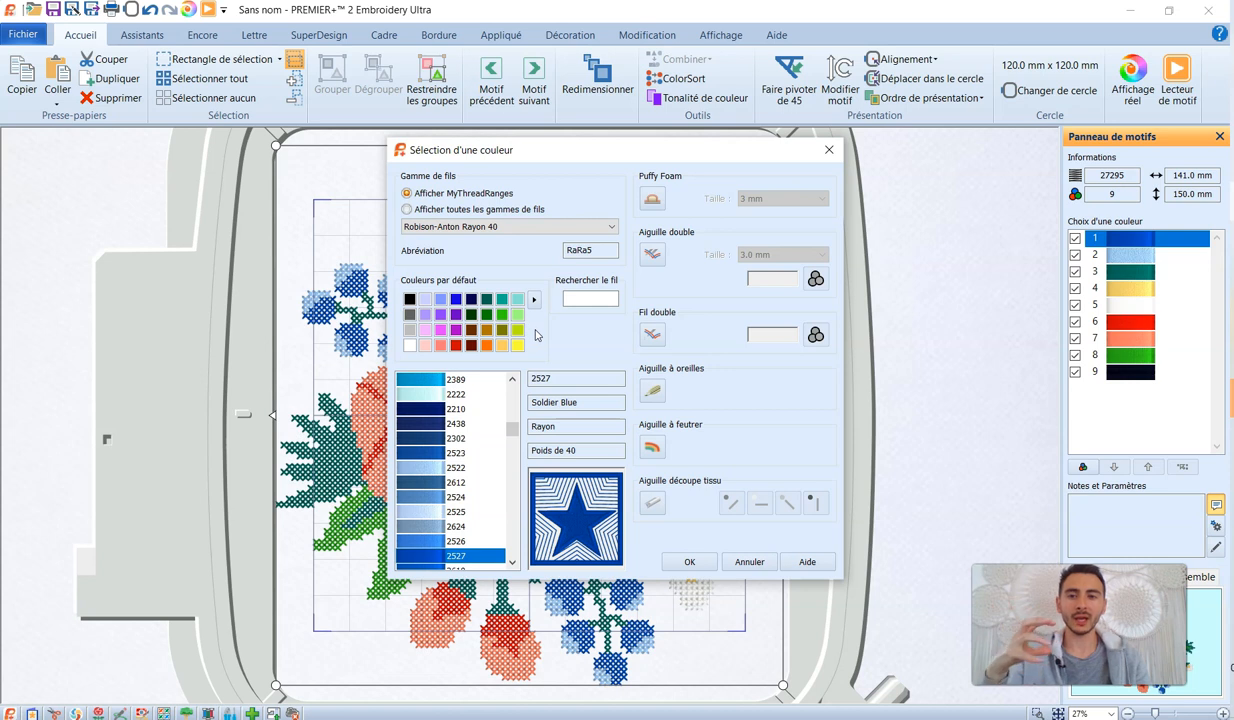
{"action": "left_click", "coordinate": [503, 232]}
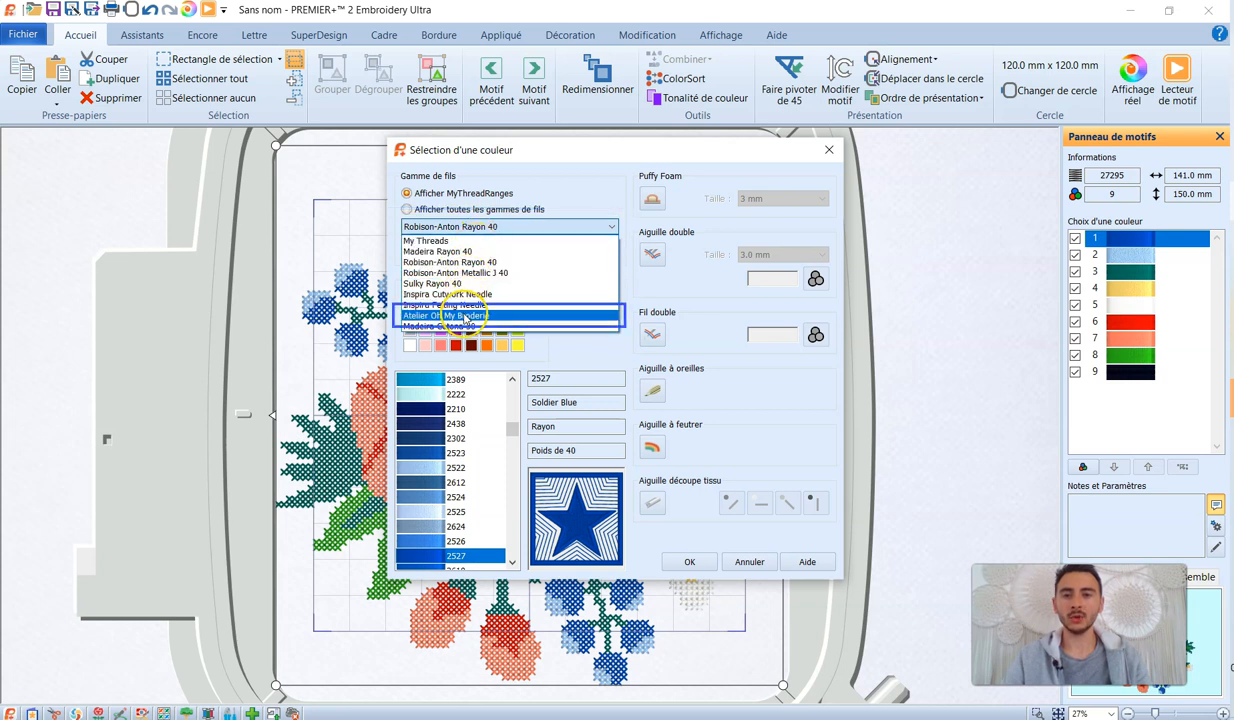
{"action": "left_click", "coordinate": [466, 315]}
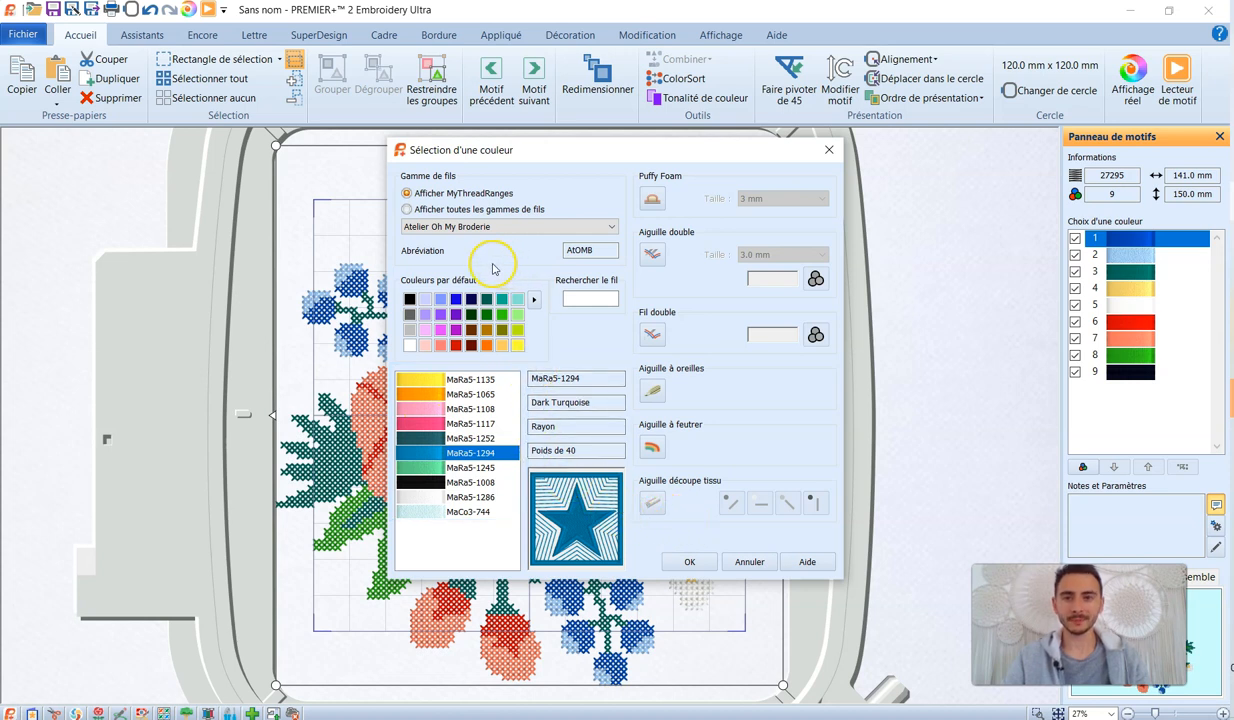
{"action": "left_click", "coordinate": [828, 150]}
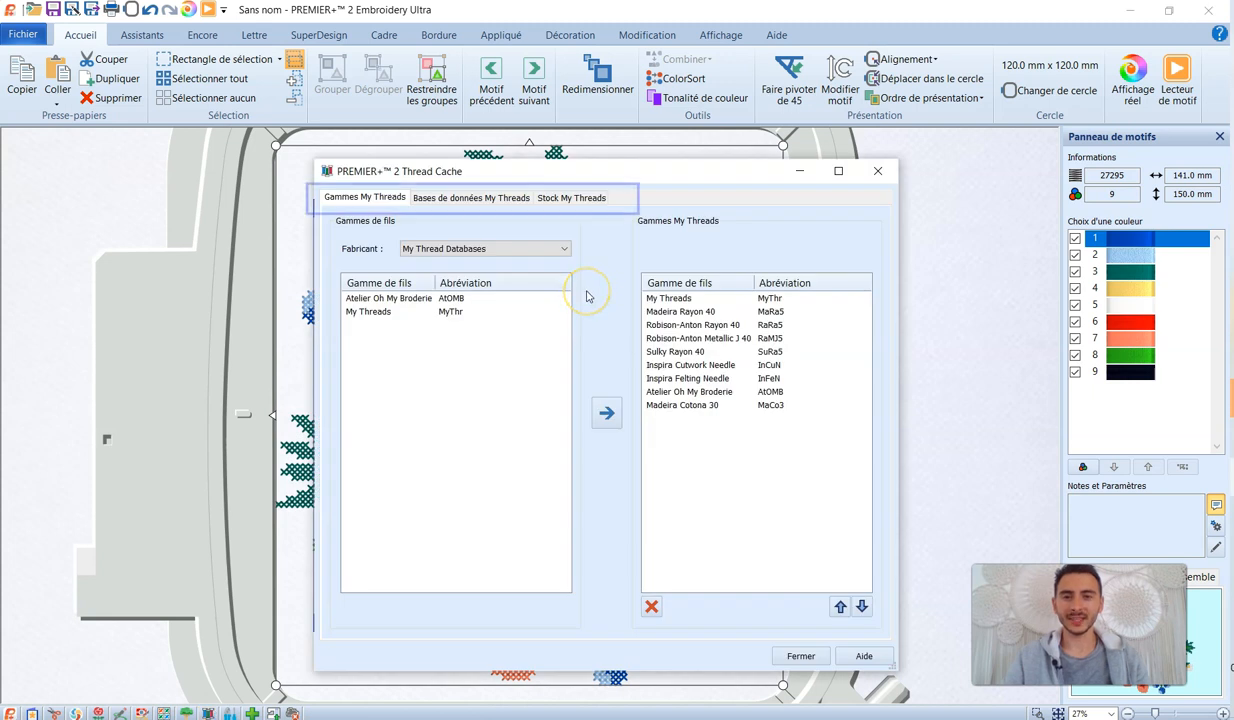
- Look through the thread ranges, the personal thread databases and the thread stock in Thread Cache, including the Surf thread's entry
{"action": "left_click", "coordinate": [369, 199]}
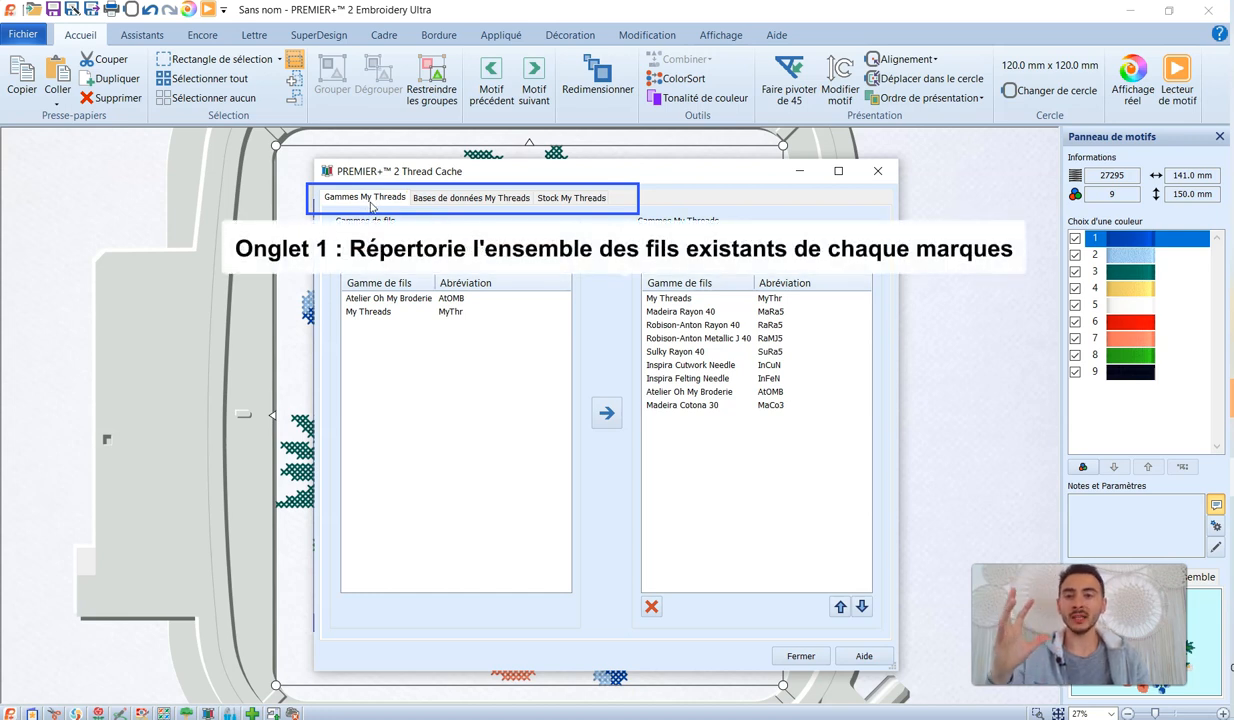
{"action": "left_click", "coordinate": [459, 200]}
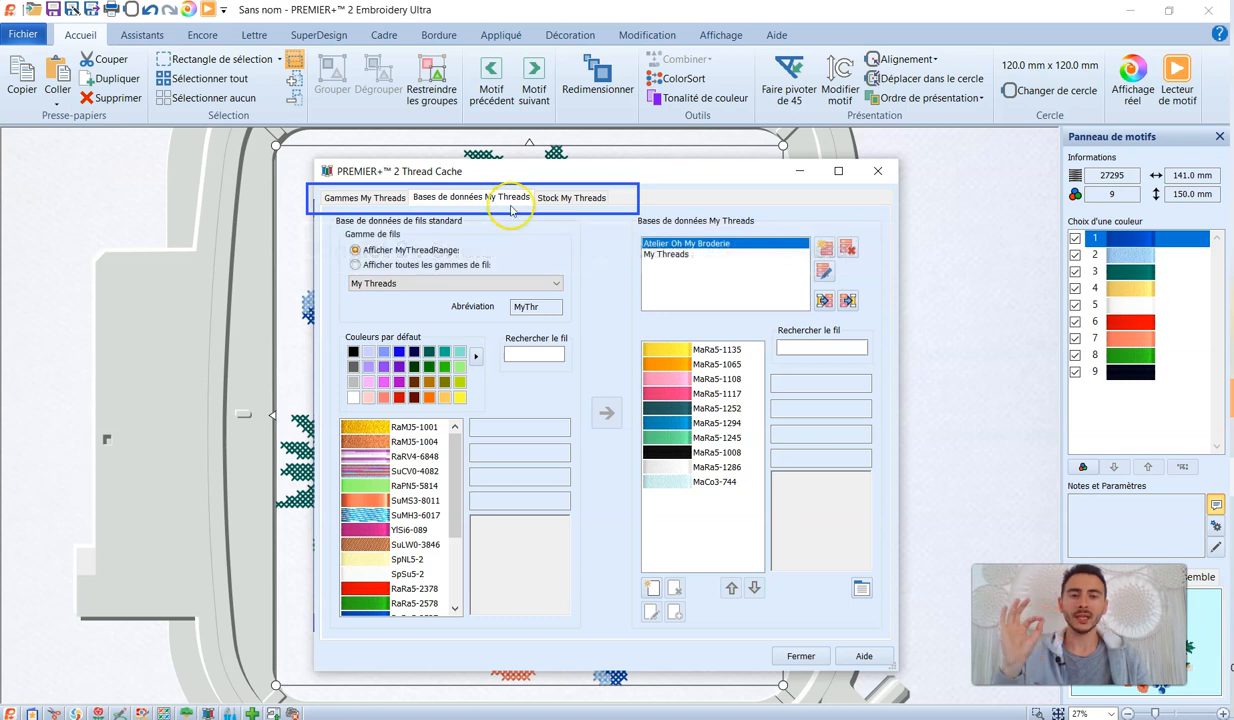
{"action": "left_click", "coordinate": [558, 199]}
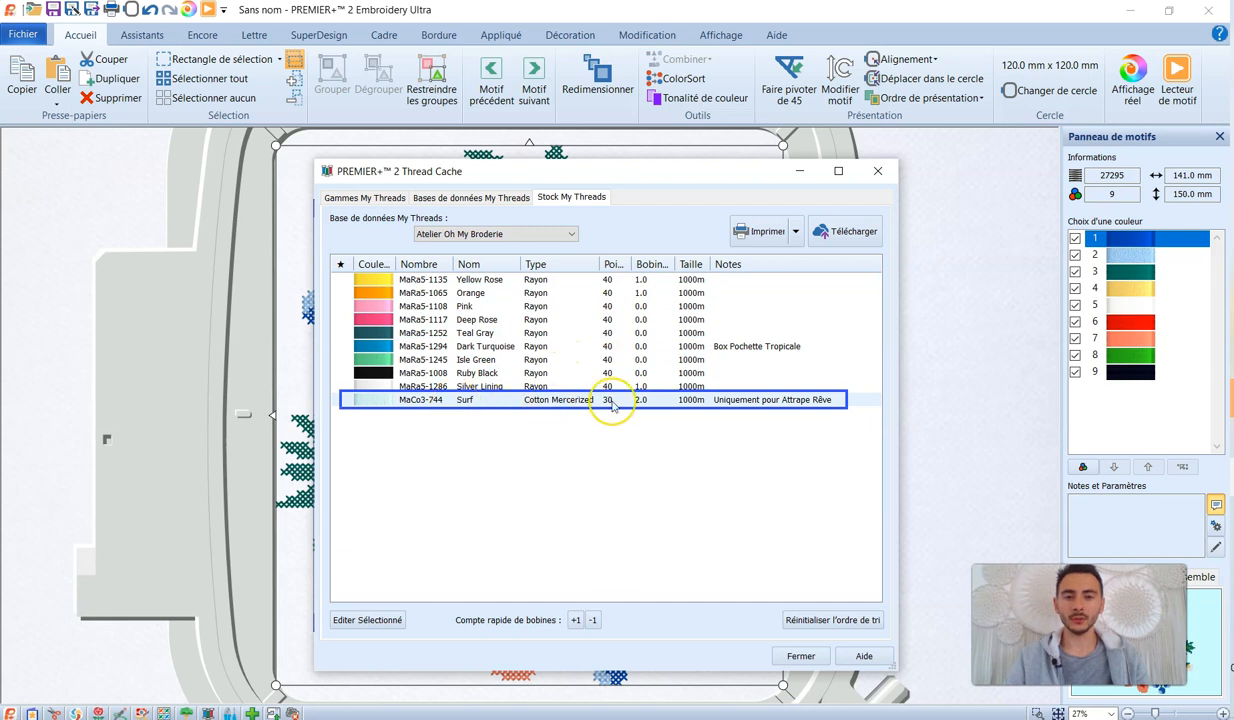
{"action": "left_click", "coordinate": [642, 406]}
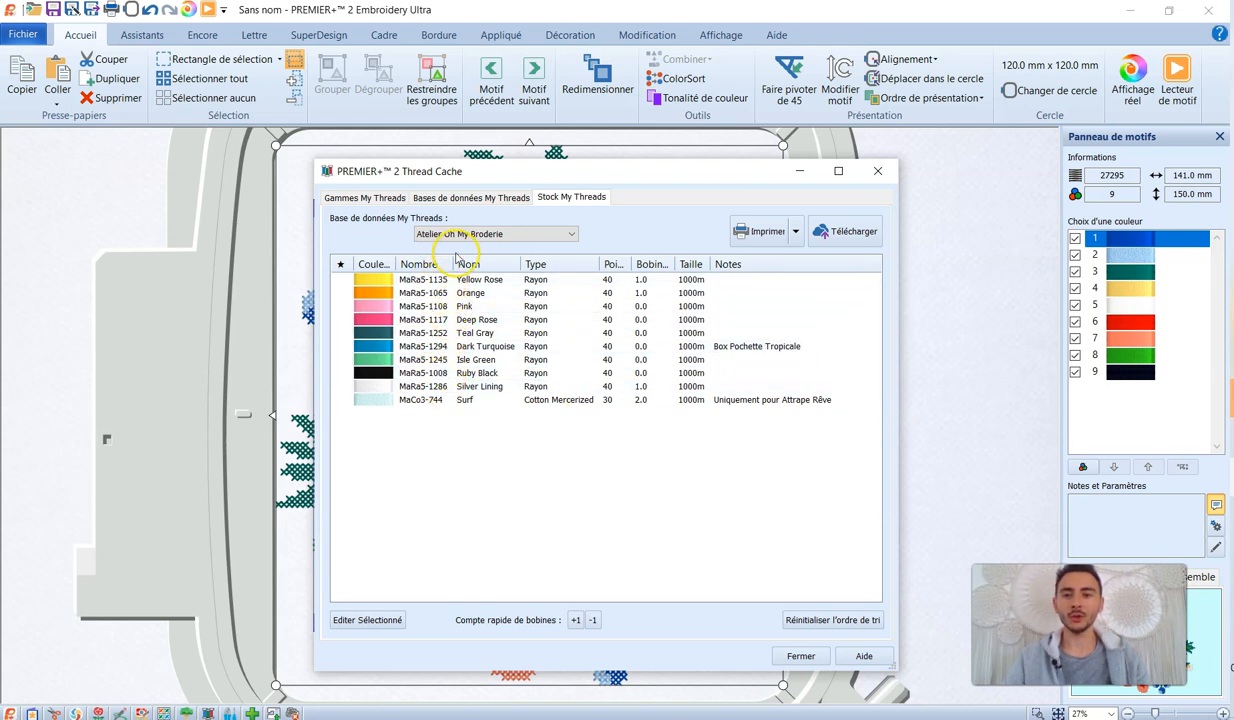
- Add the manufacturer Madeira's Rayon 40 thread range to the My Threads ranges
{"action": "left_click", "coordinate": [366, 199]}
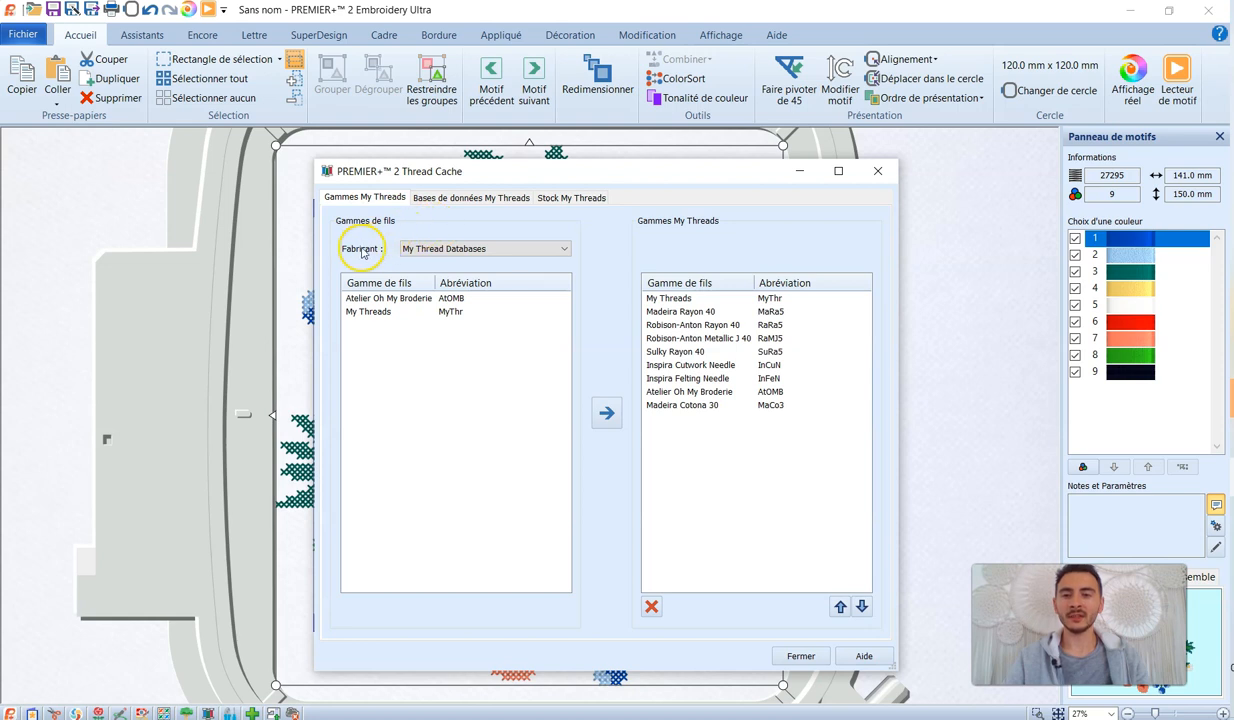
{"action": "left_click", "coordinate": [470, 248]}
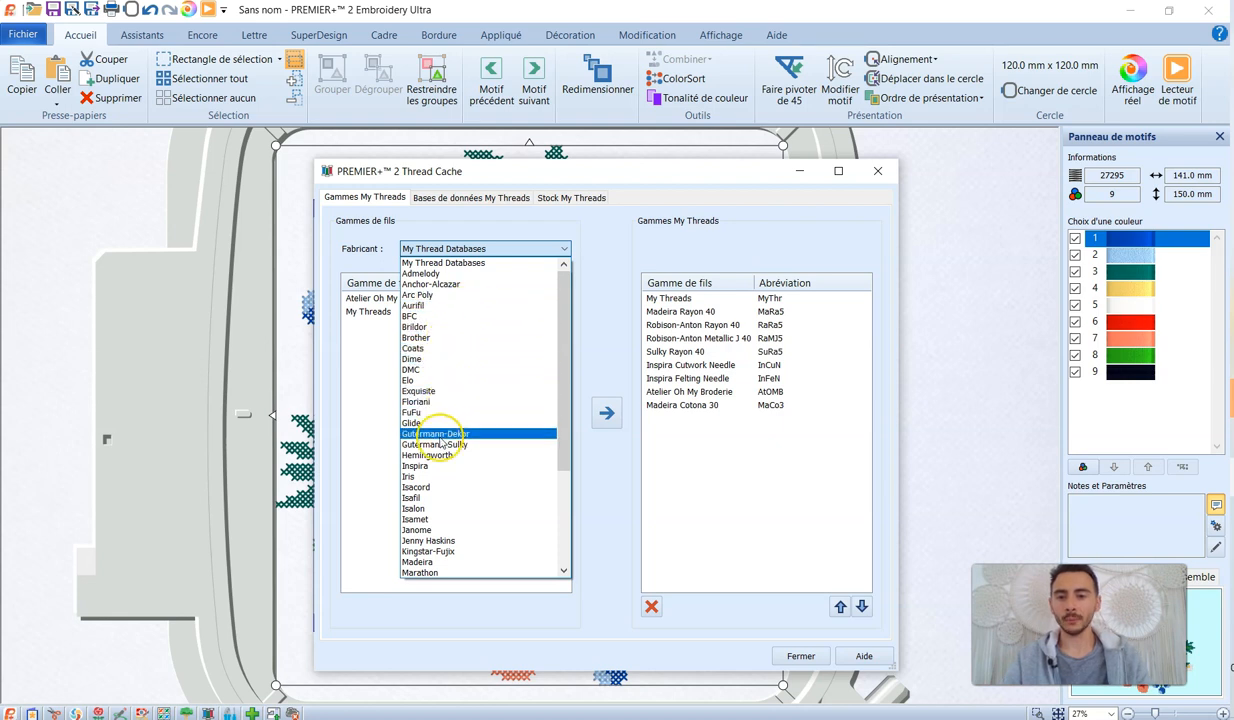
{"action": "scroll", "coordinate": [560, 390], "scroll_direction": "down", "scroll_amount": 1}
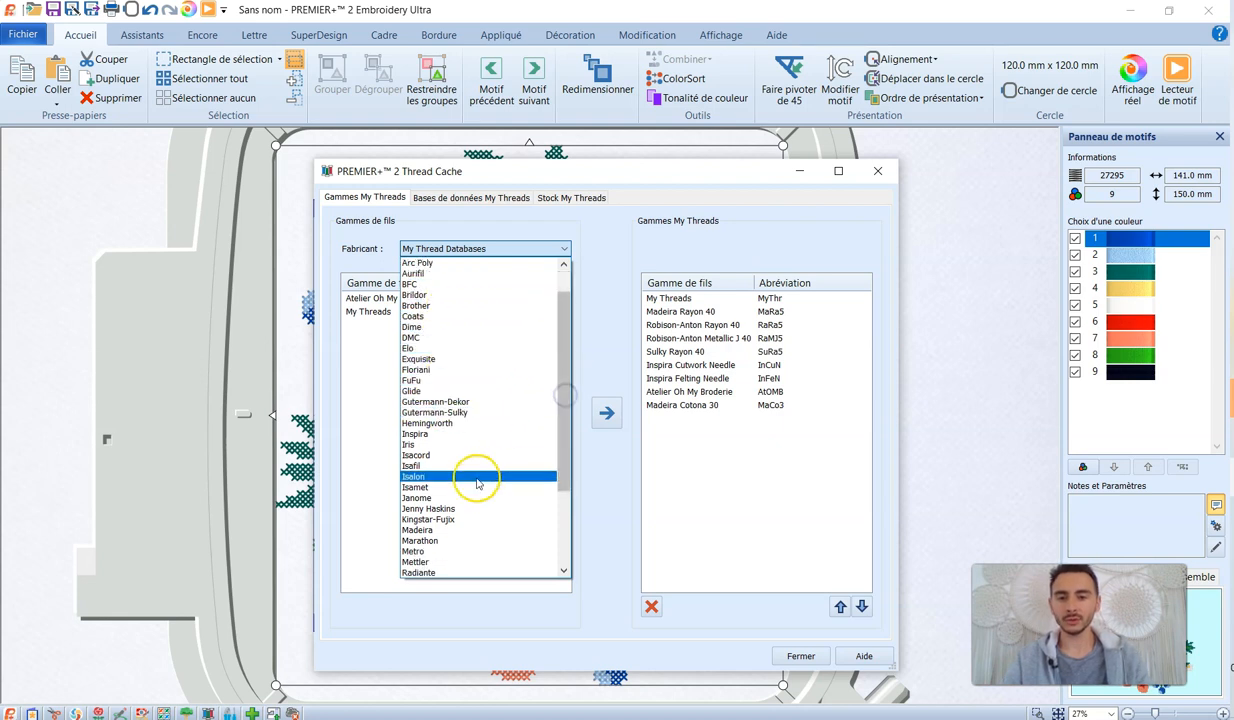
{"action": "left_click", "coordinate": [432, 530]}
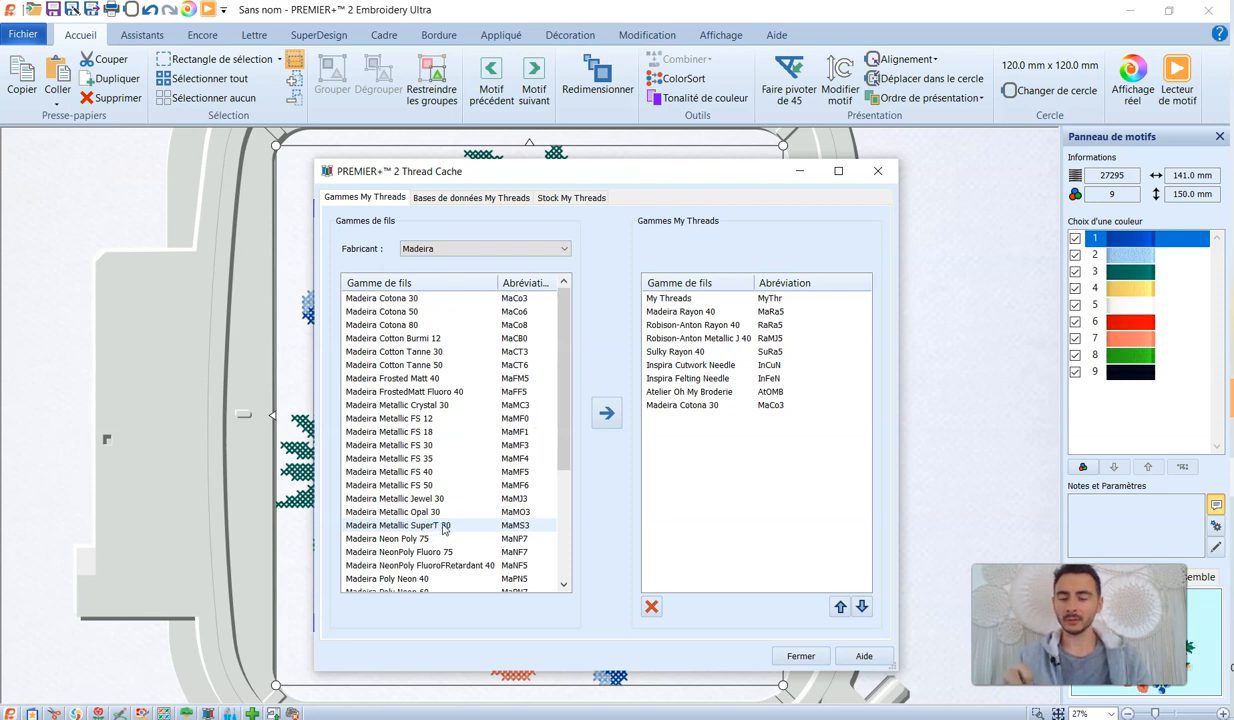
{"action": "left_click_drag", "start_coordinate": [562, 324], "coordinate": [563, 440]}
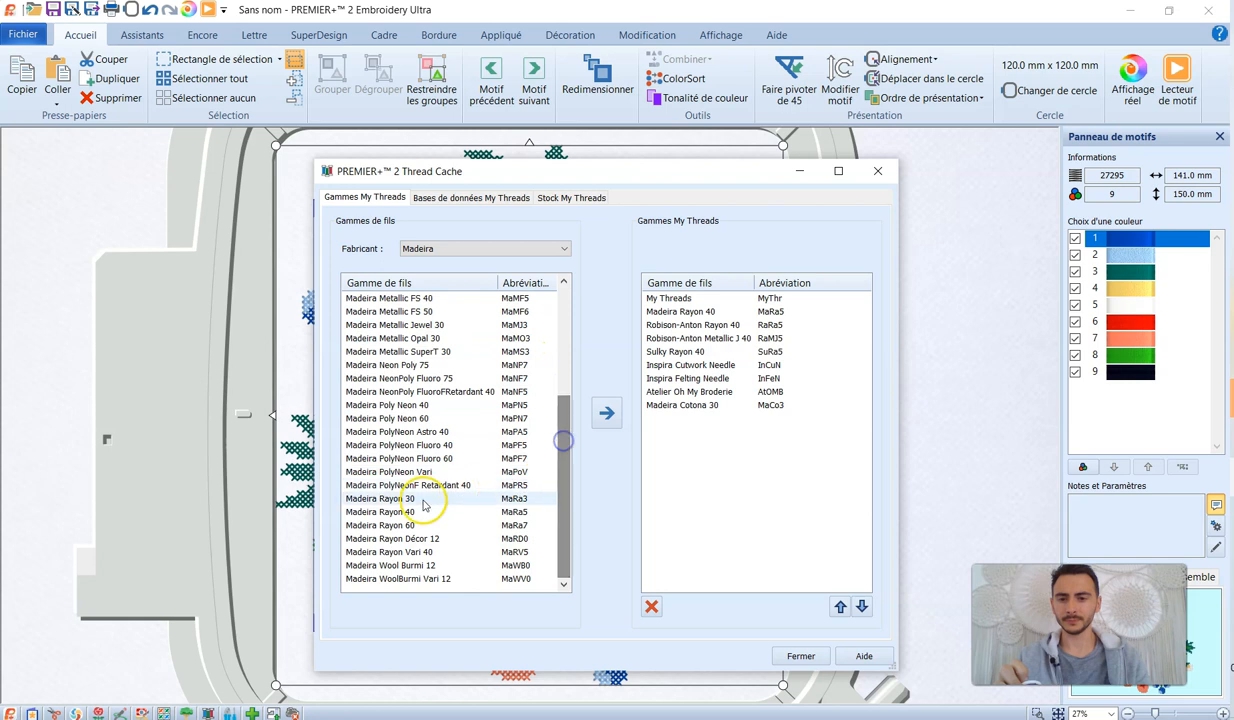
{"action": "left_click", "coordinate": [412, 511]}
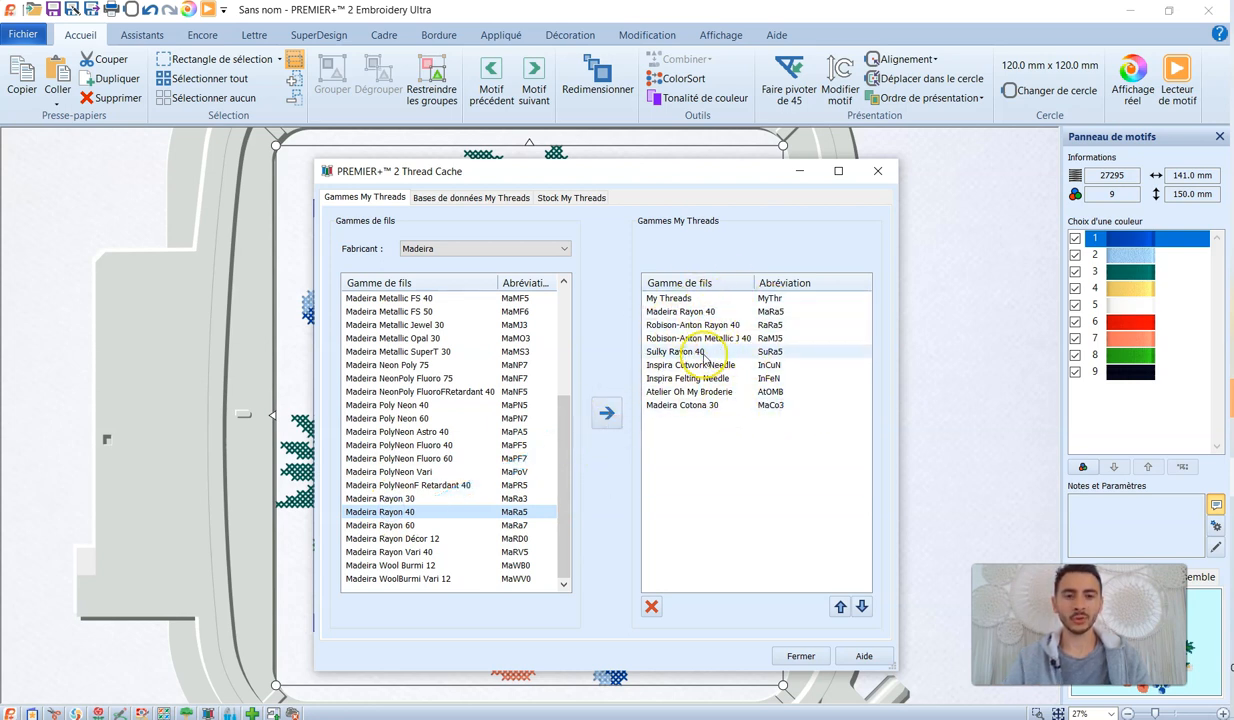
{"action": "left_click", "coordinate": [607, 413]}
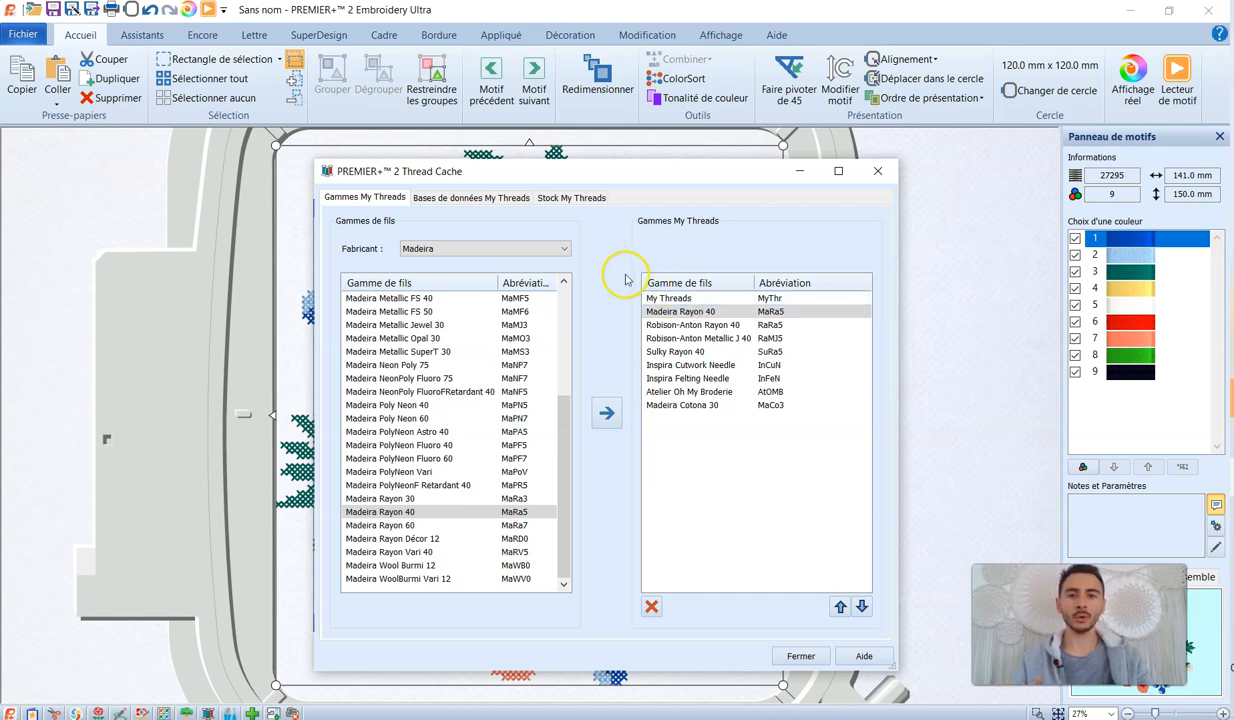
- Find thread 1166 in the Madeira Rayon 40 range and add it to the Atelier Oh My Broderie database
{"action": "left_click", "coordinate": [470, 200]}
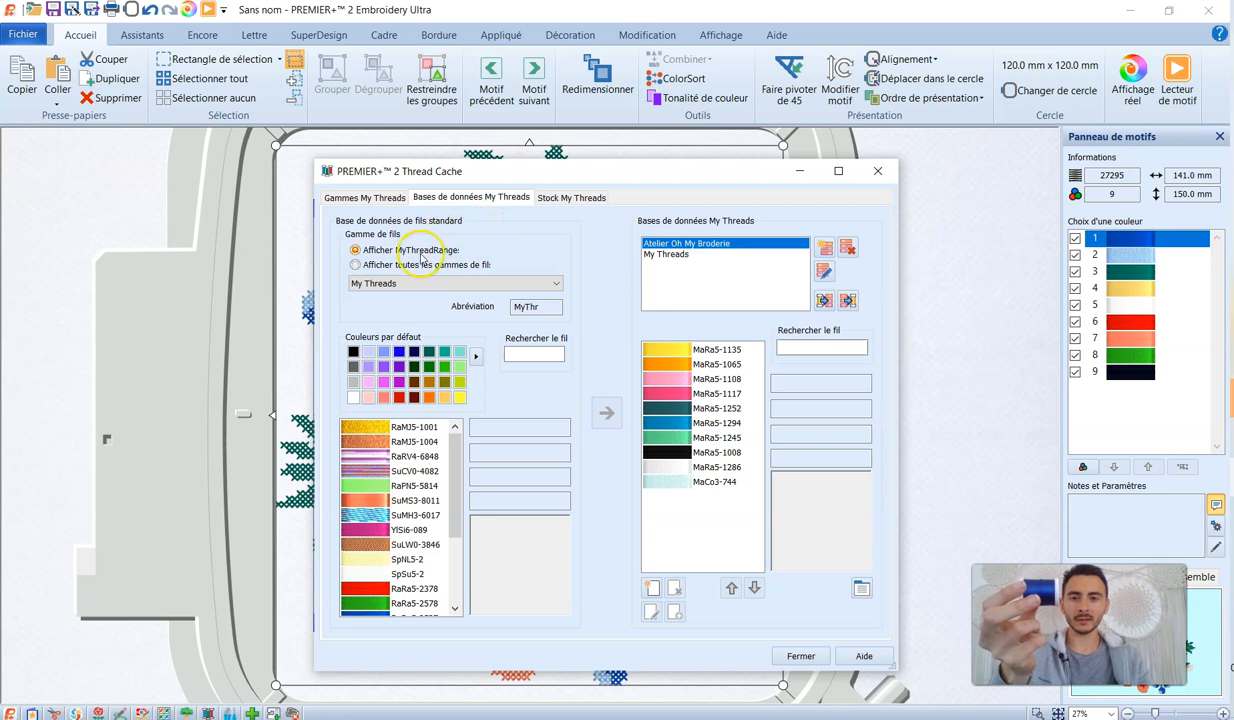
{"action": "left_click", "coordinate": [408, 283]}
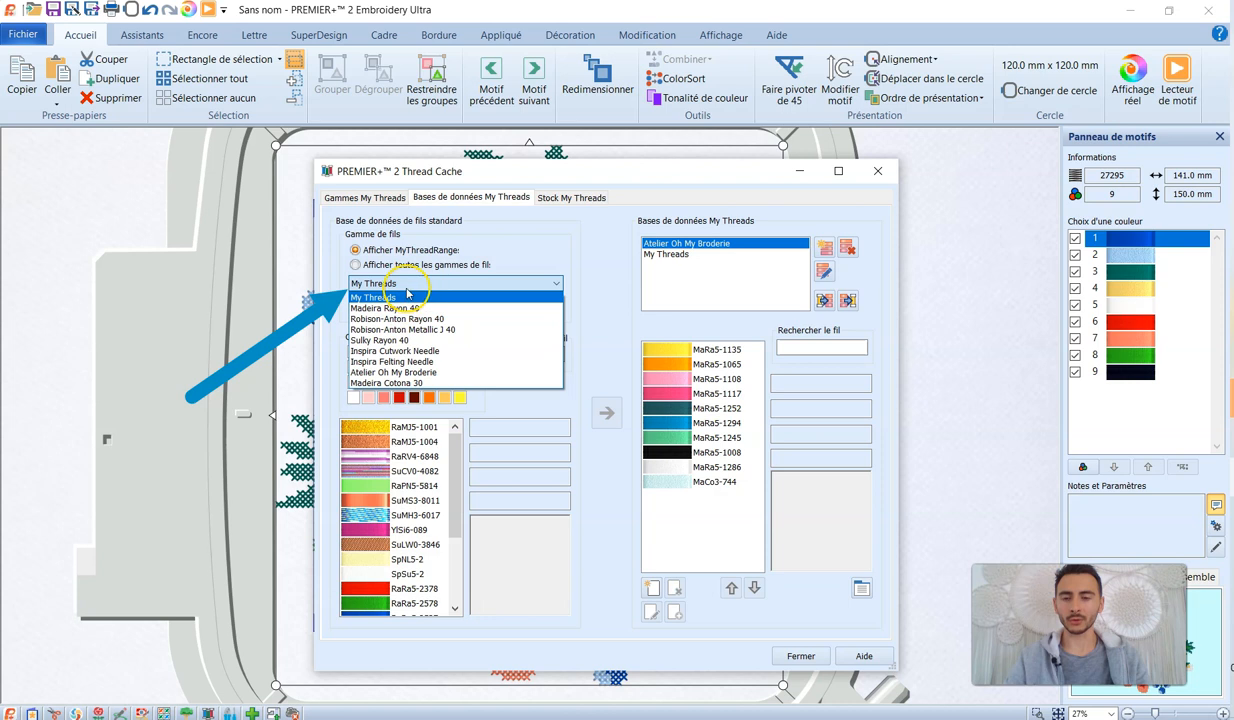
{"action": "left_click", "coordinate": [406, 285]}
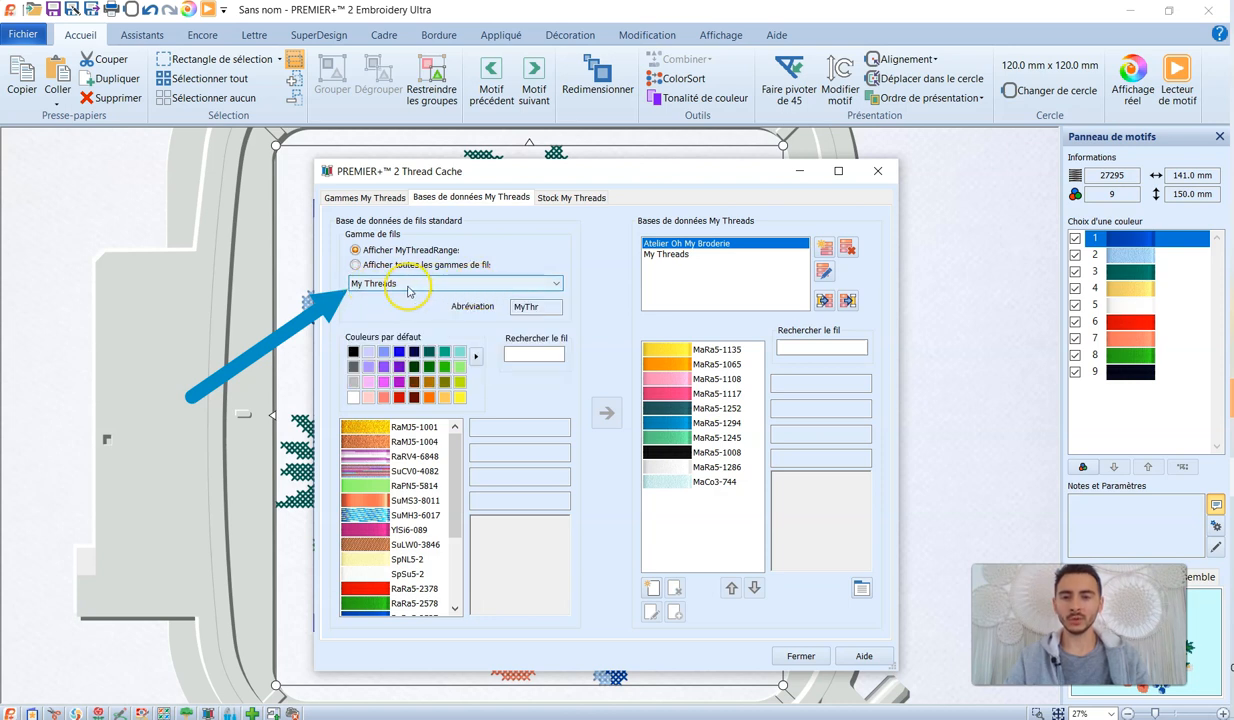
{"action": "left_click", "coordinate": [407, 285]}
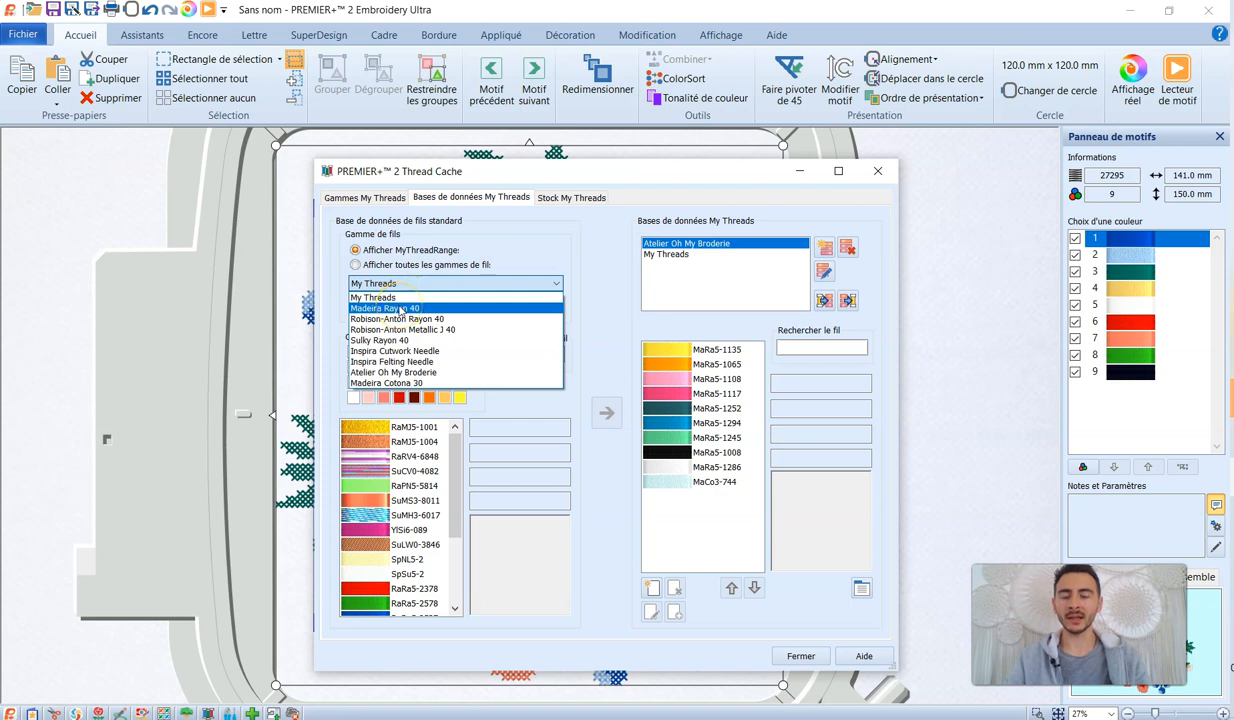
{"action": "left_click", "coordinate": [401, 310]}
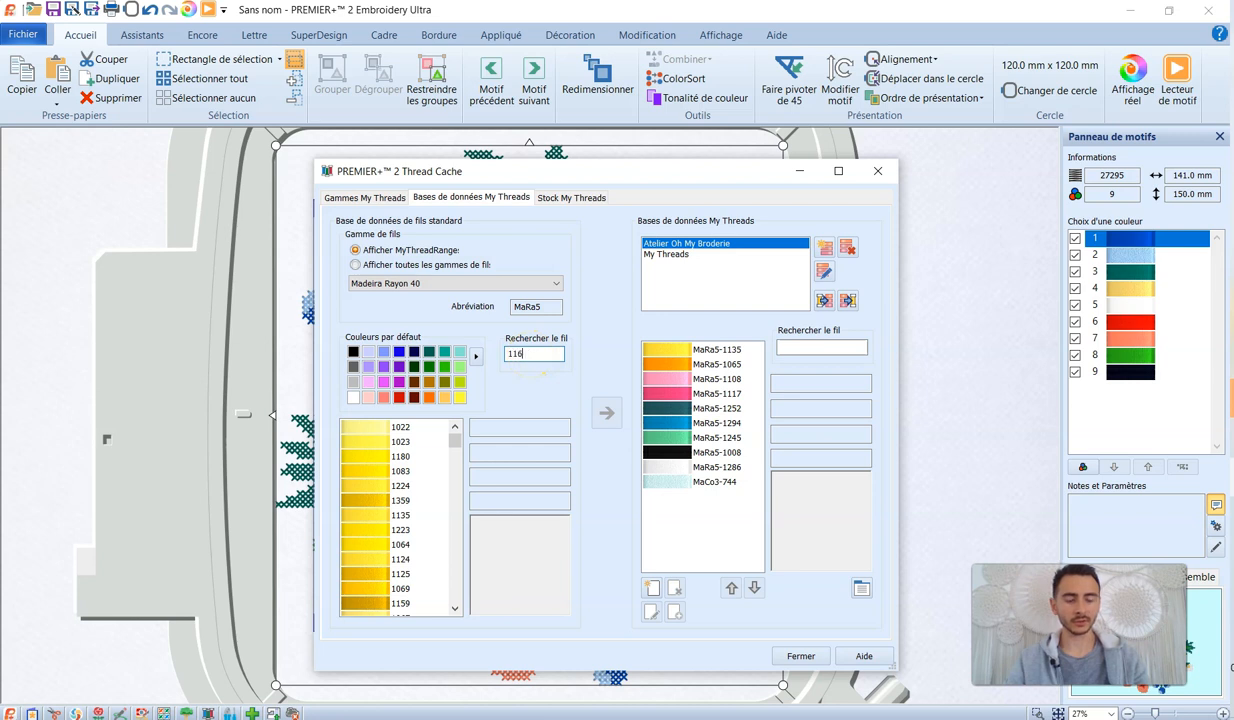
{"action": "key", "text": "Return"}
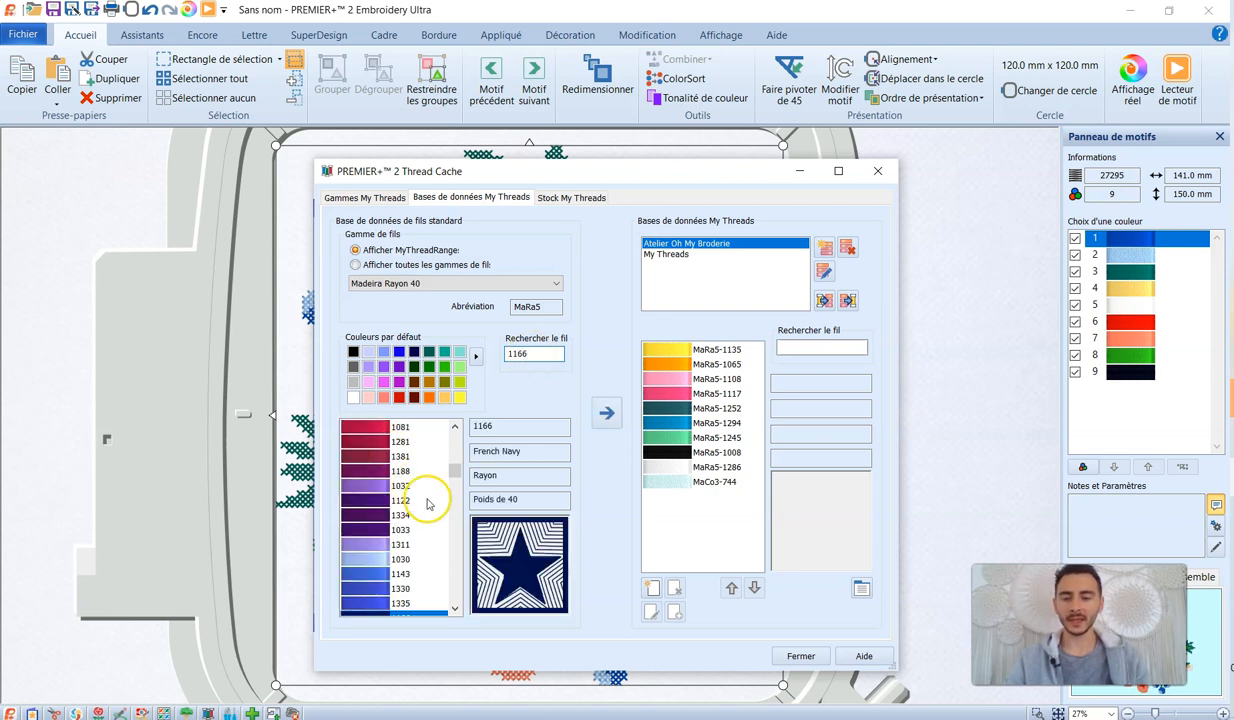
{"action": "left_click_drag", "start_coordinate": [453, 476], "coordinate": [455, 480]}
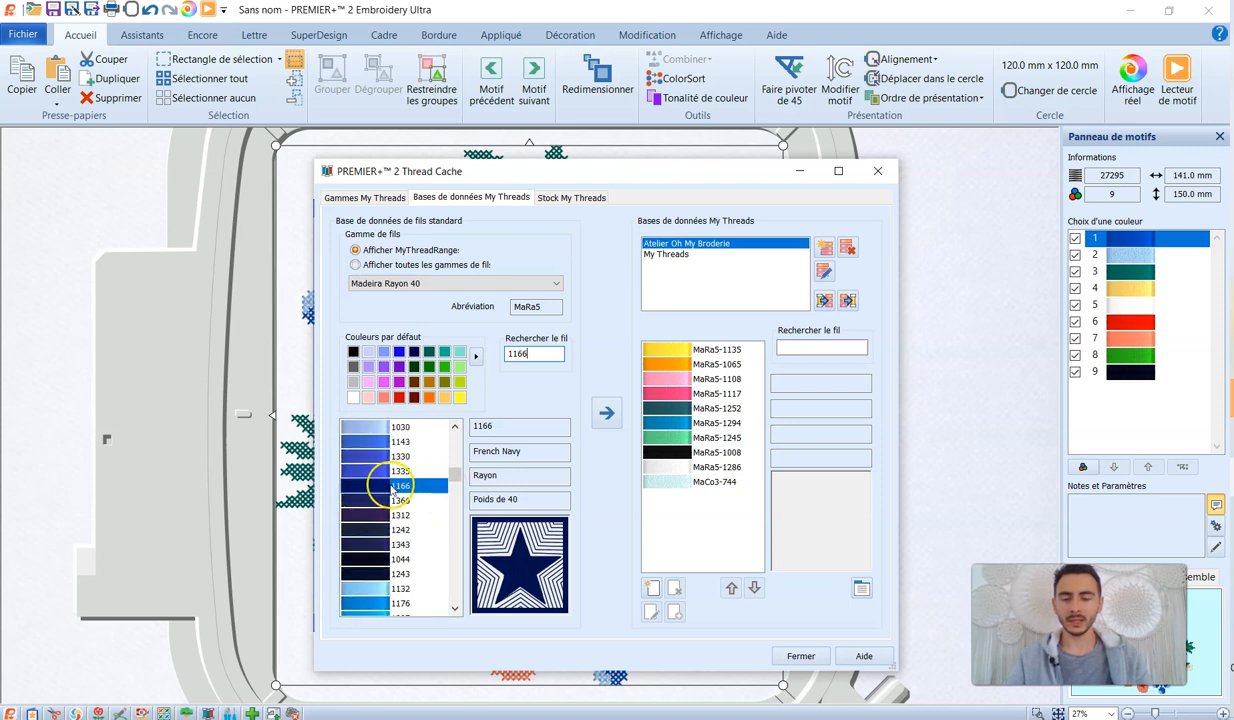
{"action": "left_click", "coordinate": [609, 420]}
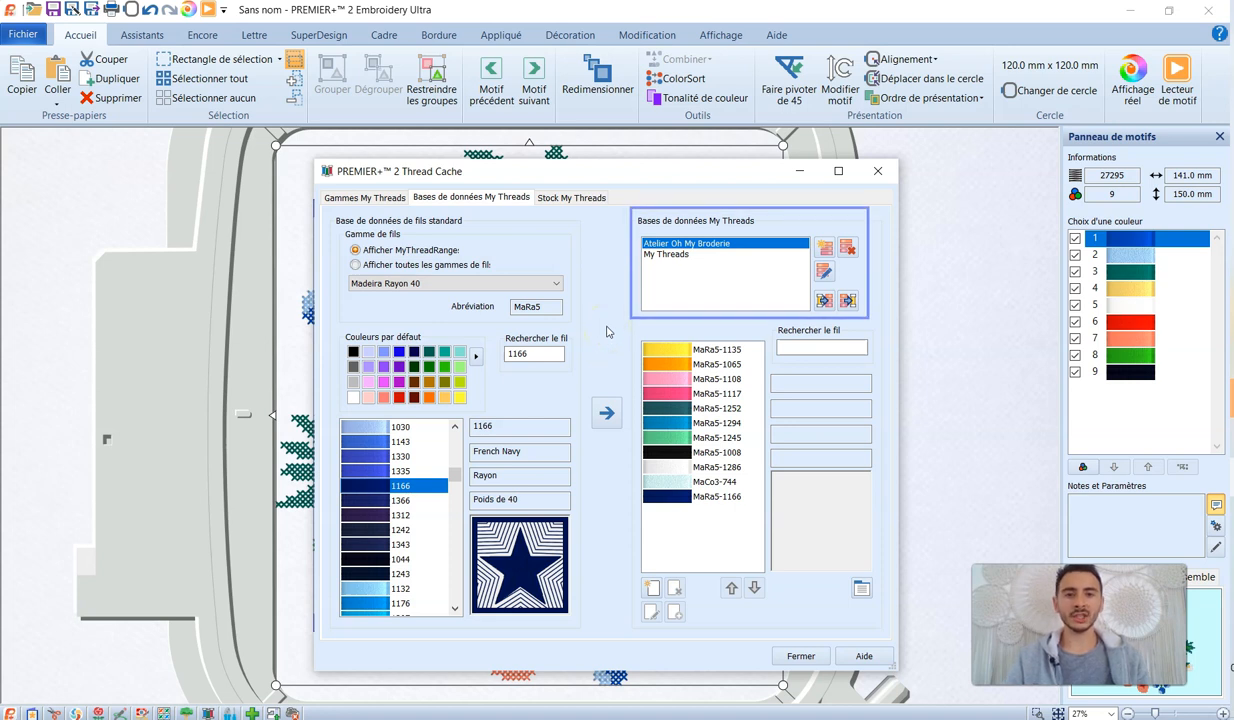
- Create a new personal thread database named "Mes fils"
{"action": "left_click", "coordinate": [681, 243]}
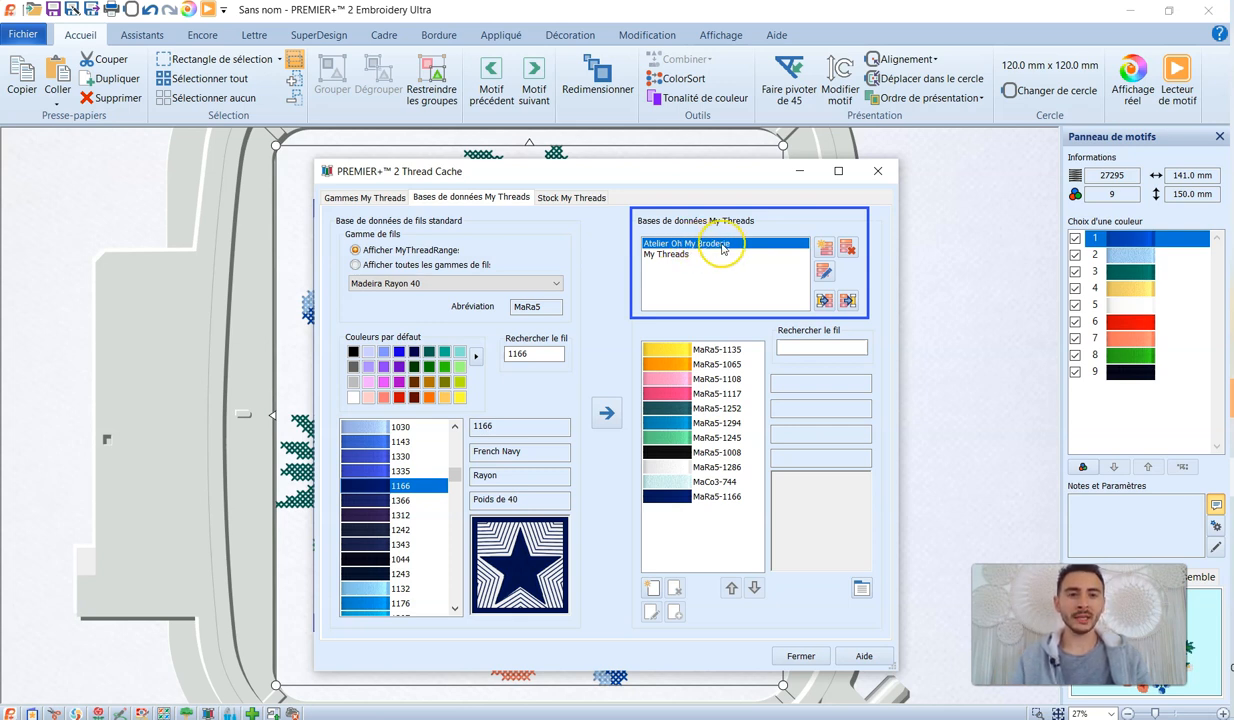
{"action": "left_click", "coordinate": [824, 249]}
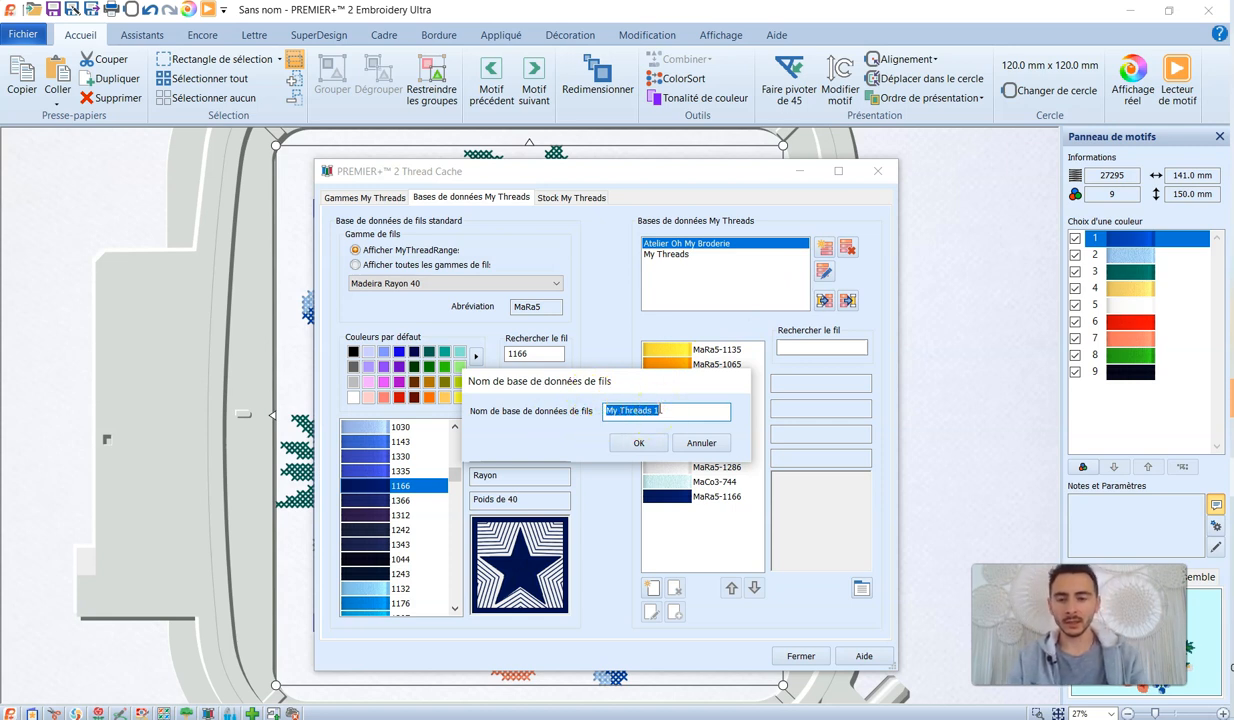
{"action": "type", "text": "Mes fils"}
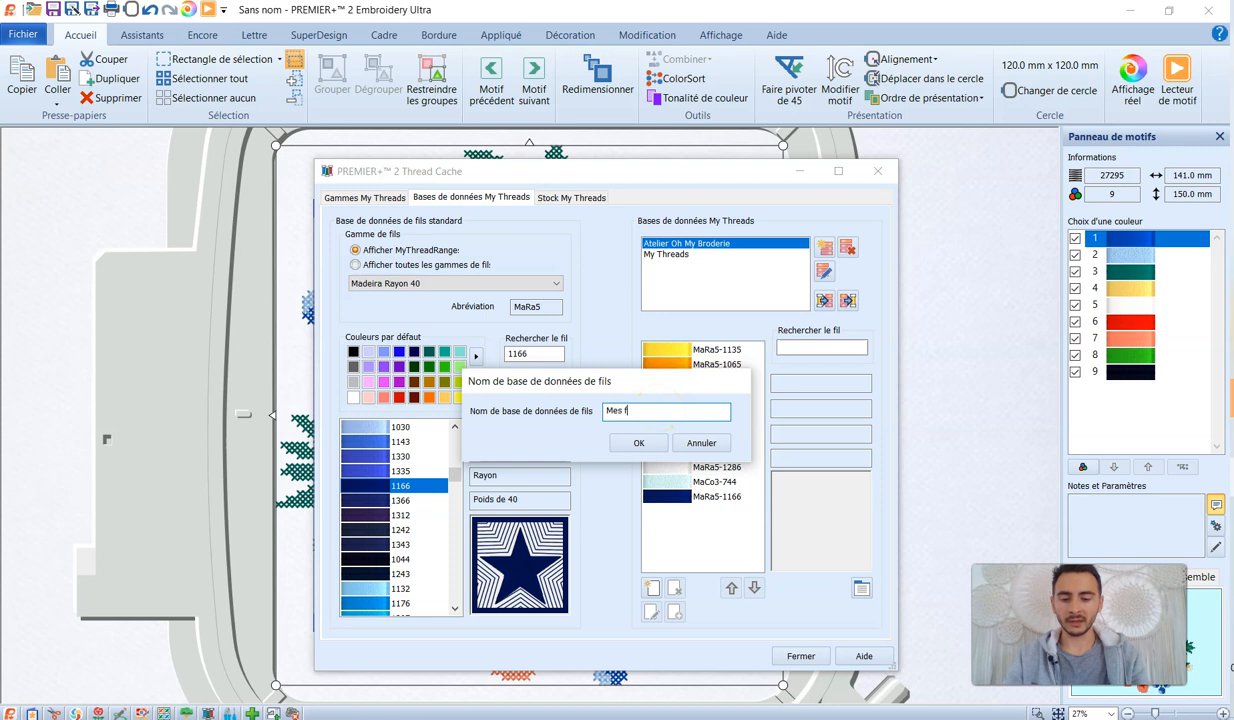
{"action": "left_click", "coordinate": [636, 444]}
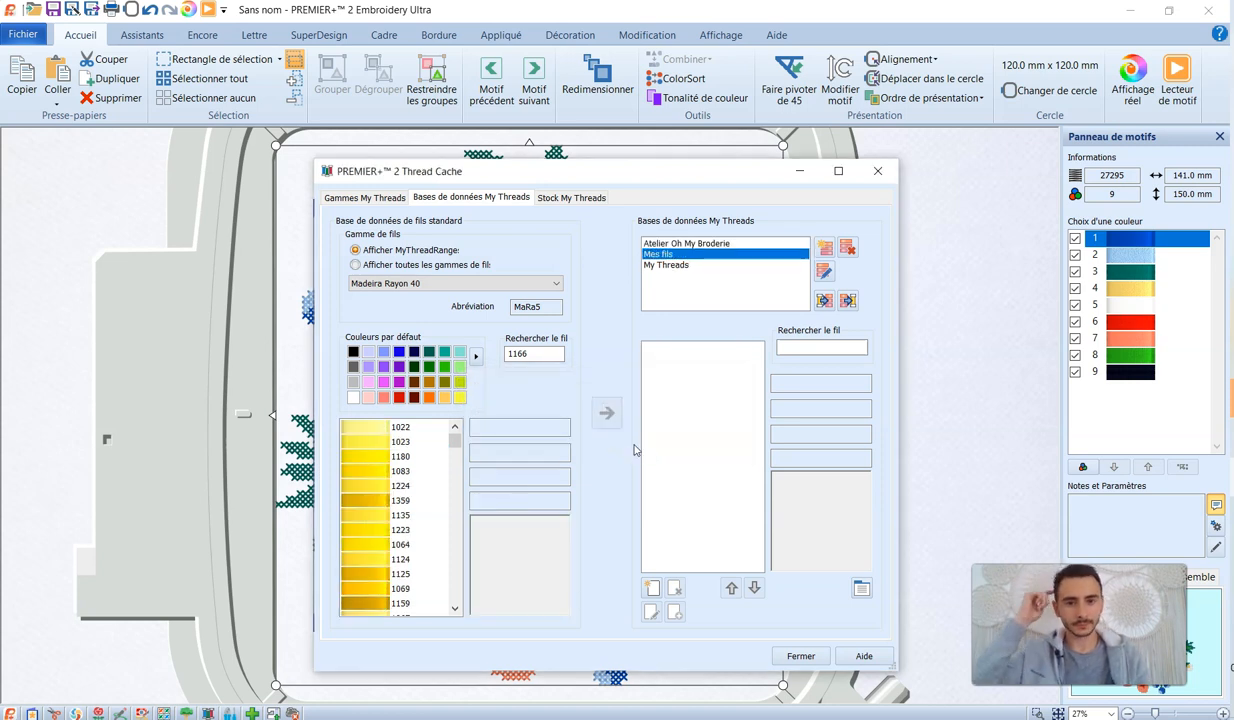
- Compare the Atelier Oh My Broderie and Mes fils databases, and add Madeira Rayon 40 thread 1166 to Mes fils
{"action": "left_click", "coordinate": [652, 243]}
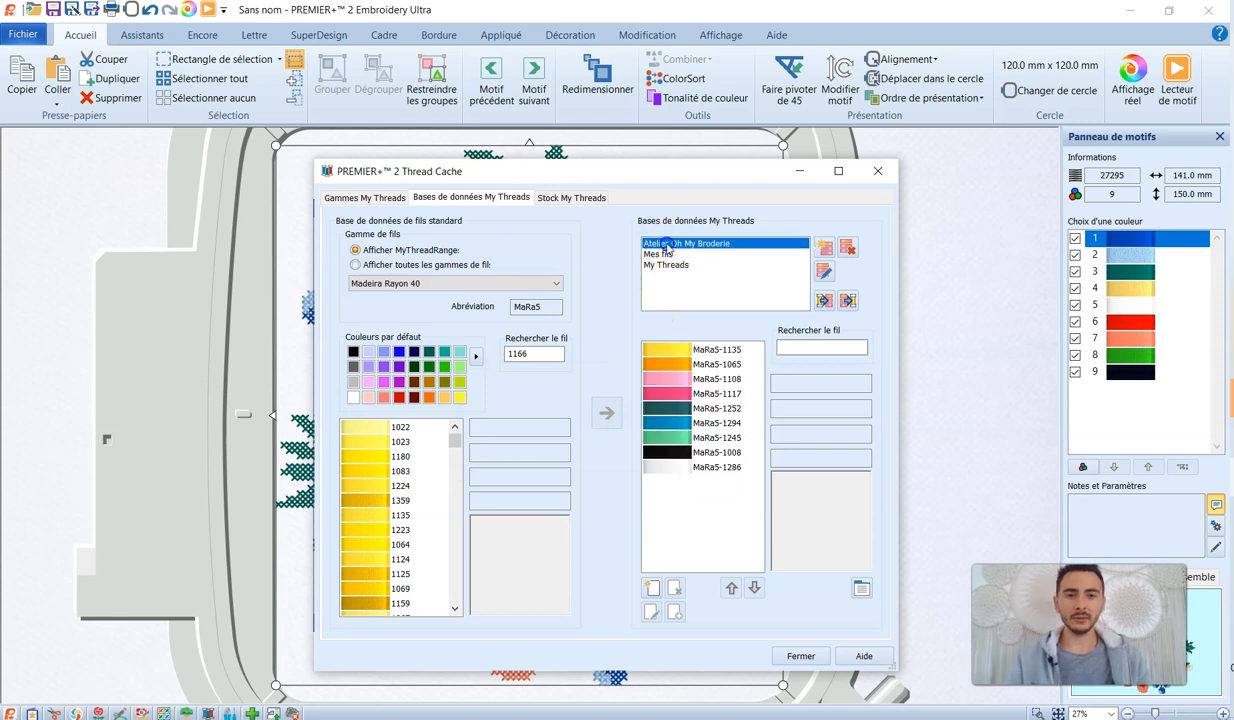
{"action": "left_click", "coordinate": [665, 253]}
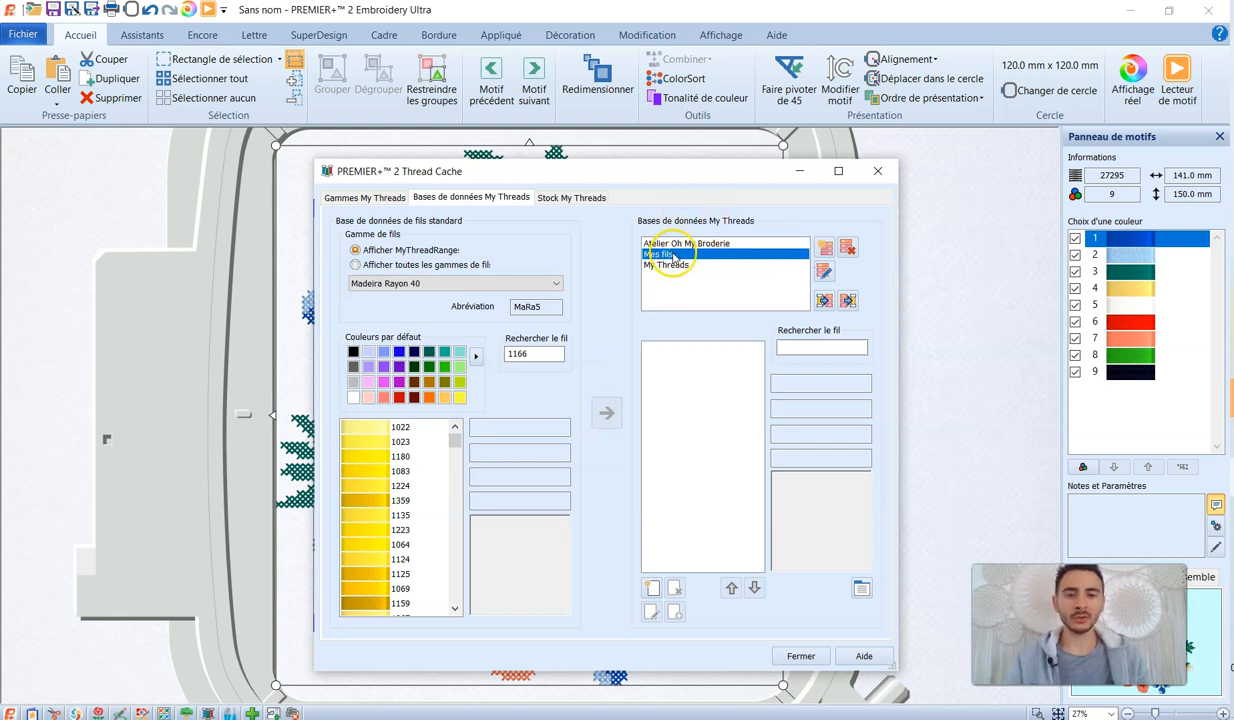
{"action": "left_click", "coordinate": [670, 244]}
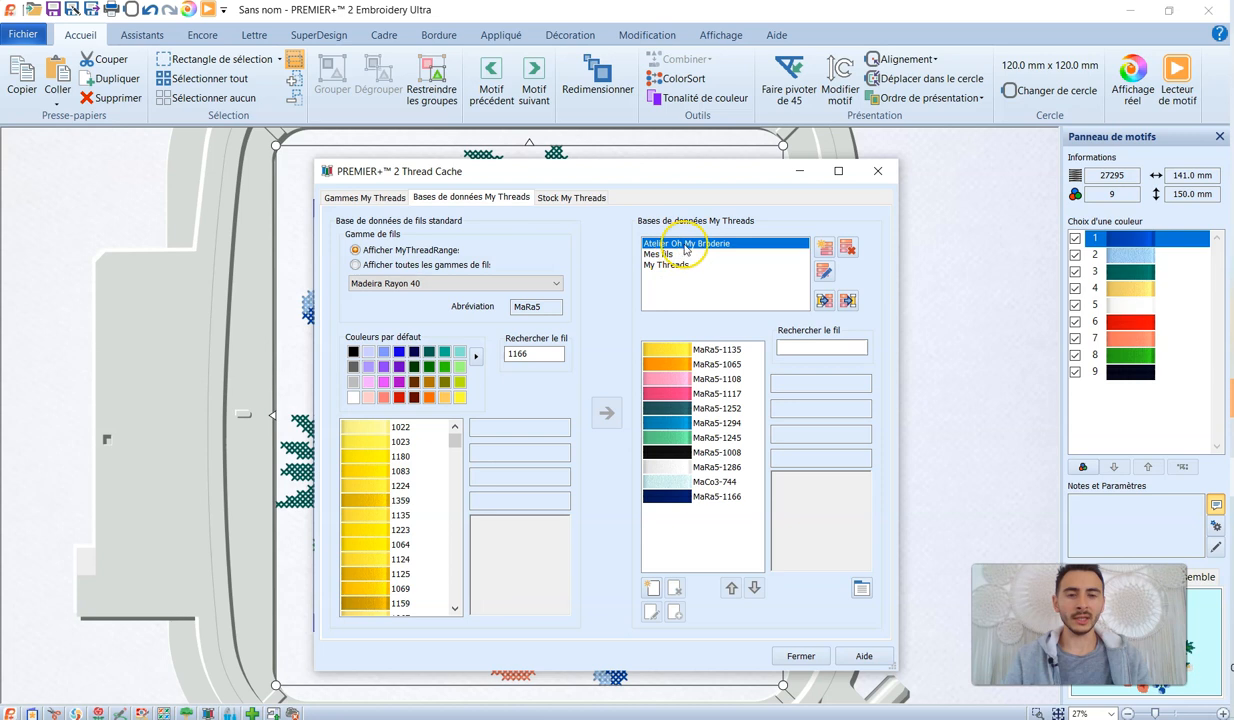
{"action": "left_click", "coordinate": [665, 254]}
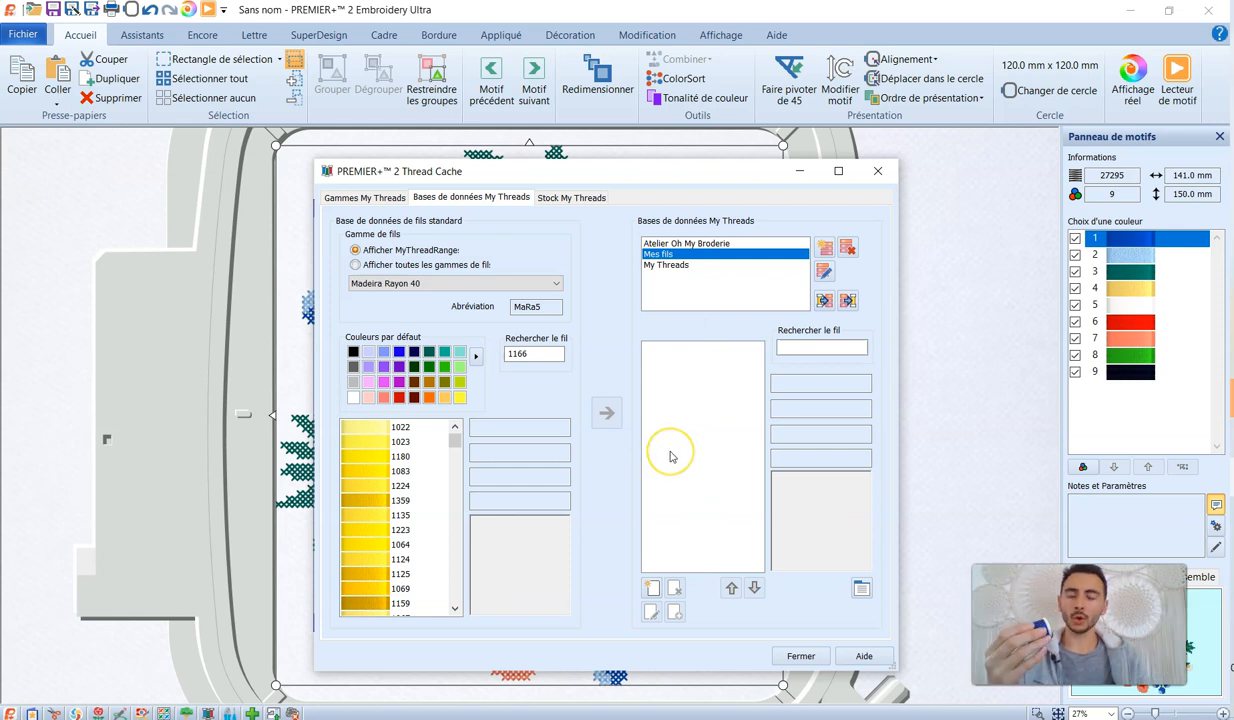
{"action": "left_click", "coordinate": [541, 356]}
{"action": "key", "text": "BackSpace"}
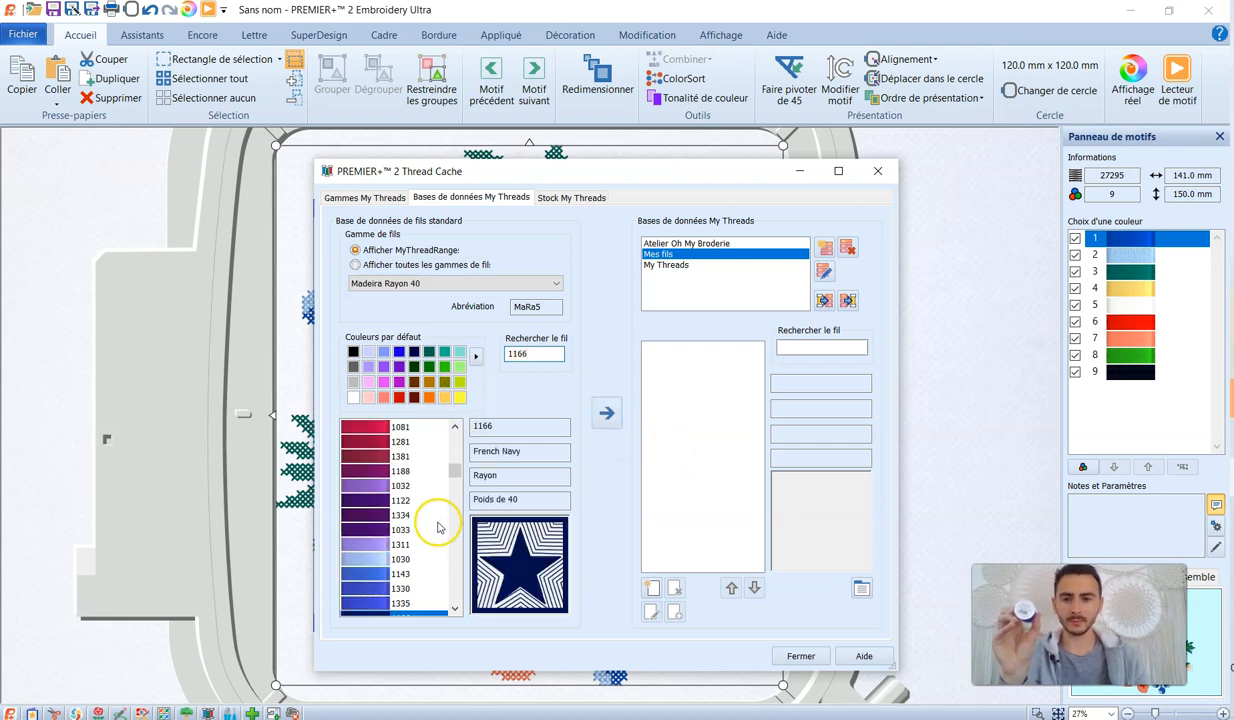
{"action": "left_click", "coordinate": [608, 413]}
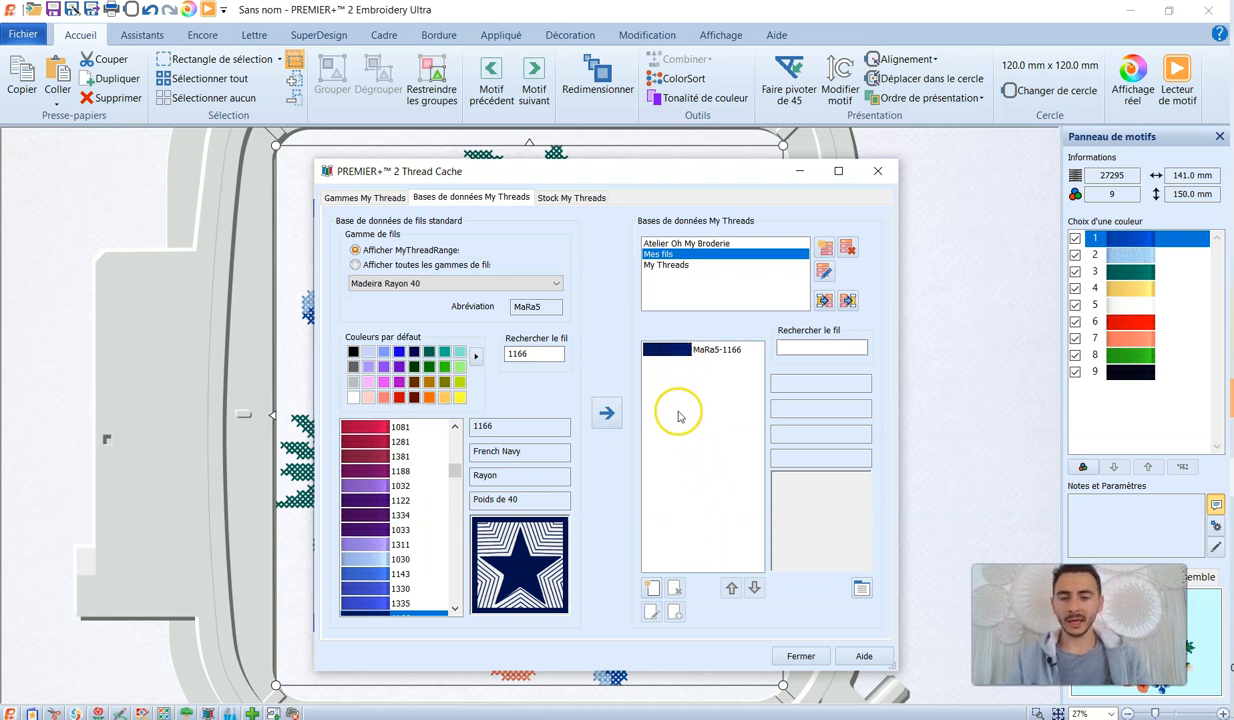
- Add Madeira Rayon 40 threads 1081 and 1020 to the Mes fils database
{"action": "left_click", "coordinate": [394, 427]}
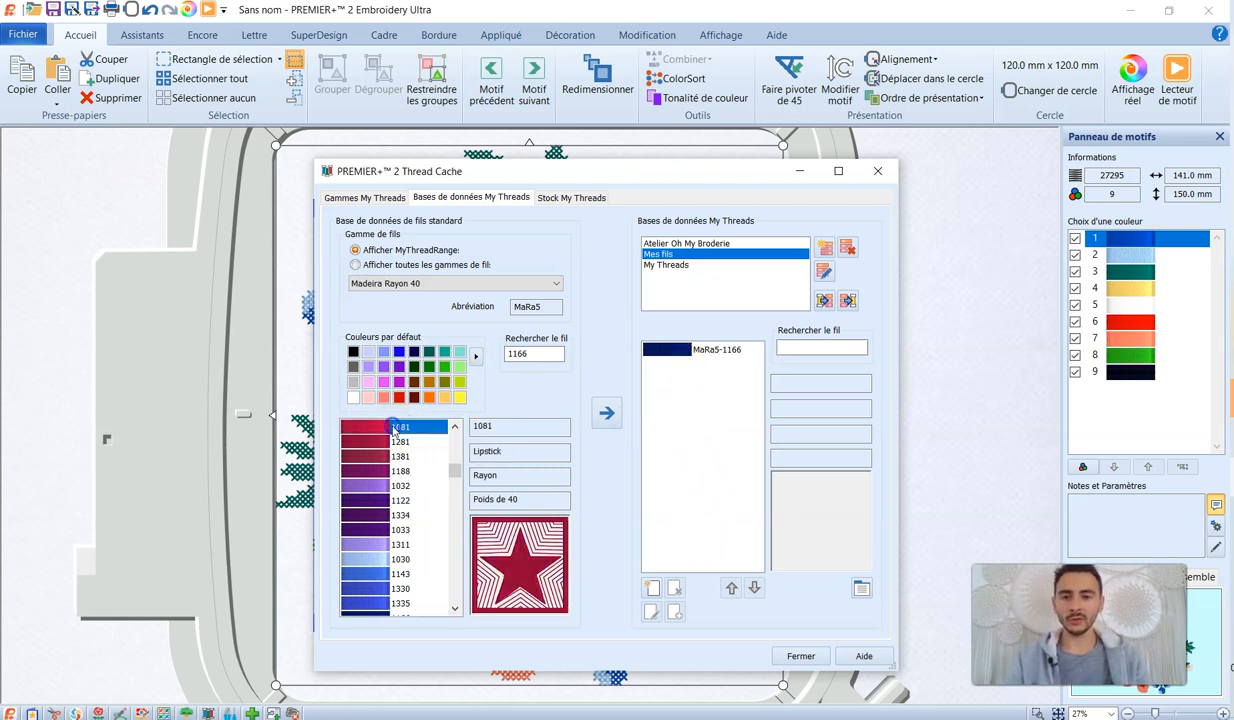
{"action": "left_click", "coordinate": [606, 412]}
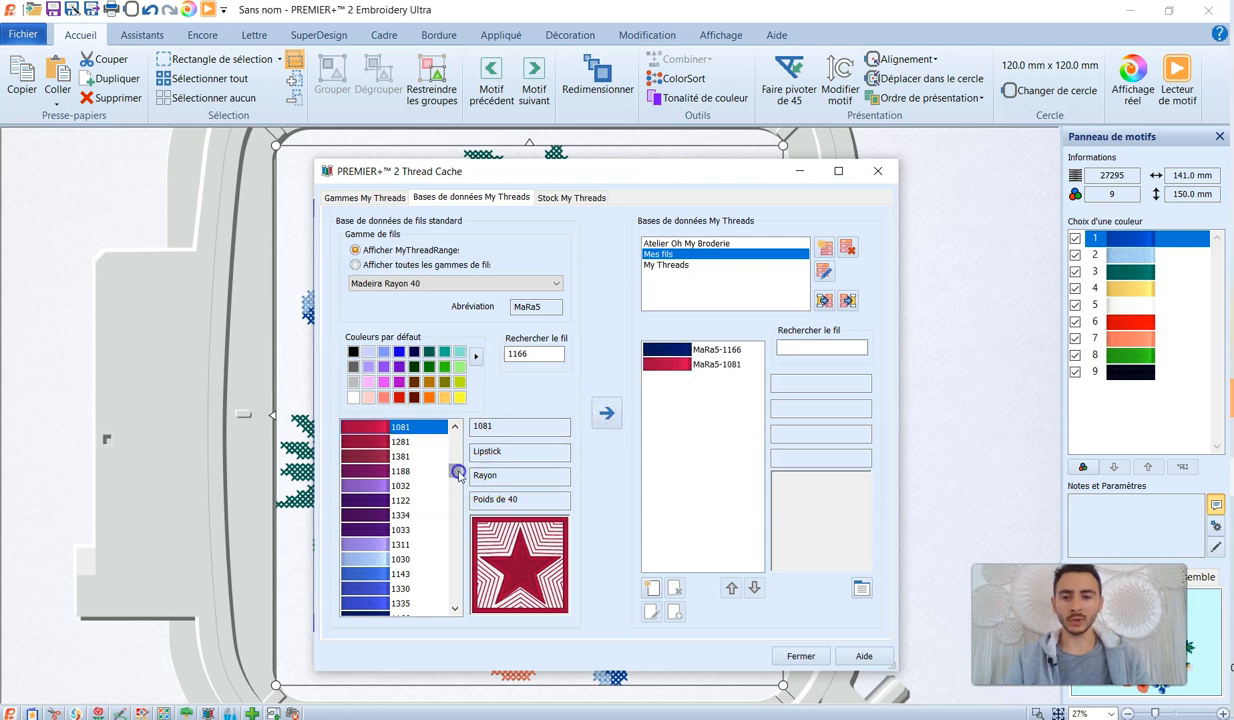
{"action": "left_click_drag", "start_coordinate": [456, 472], "coordinate": [459, 469]}
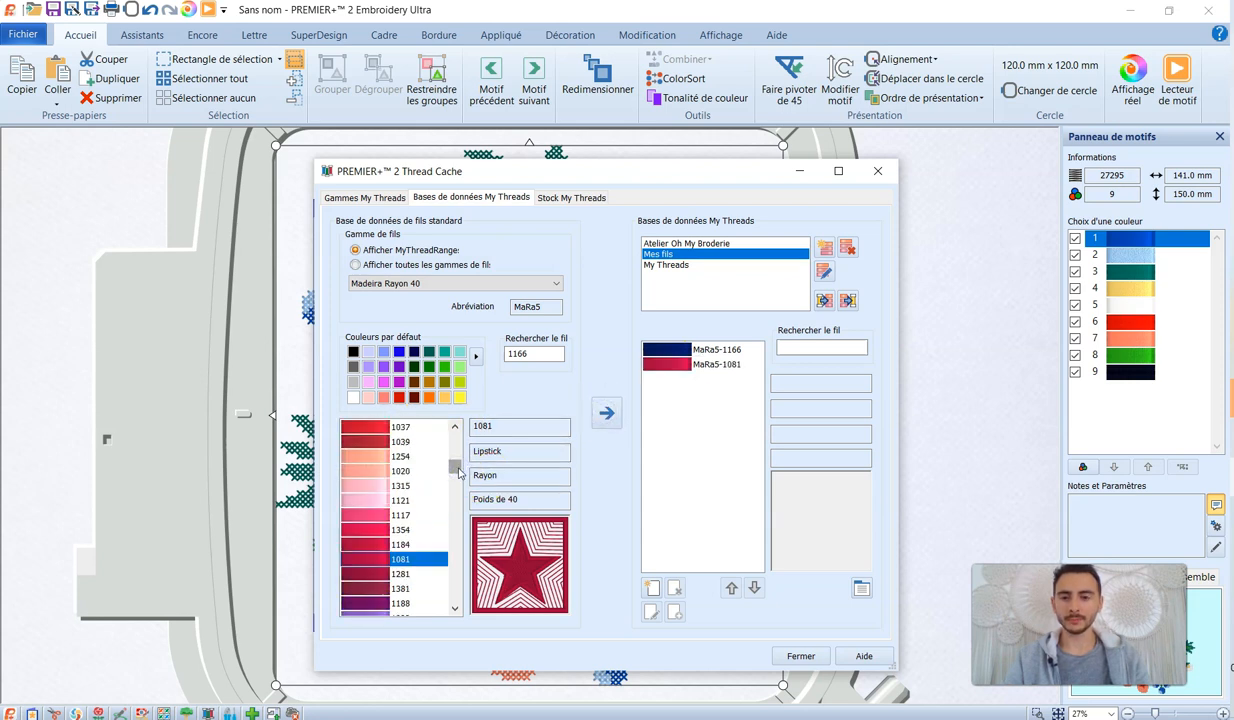
{"action": "left_click", "coordinate": [400, 470]}
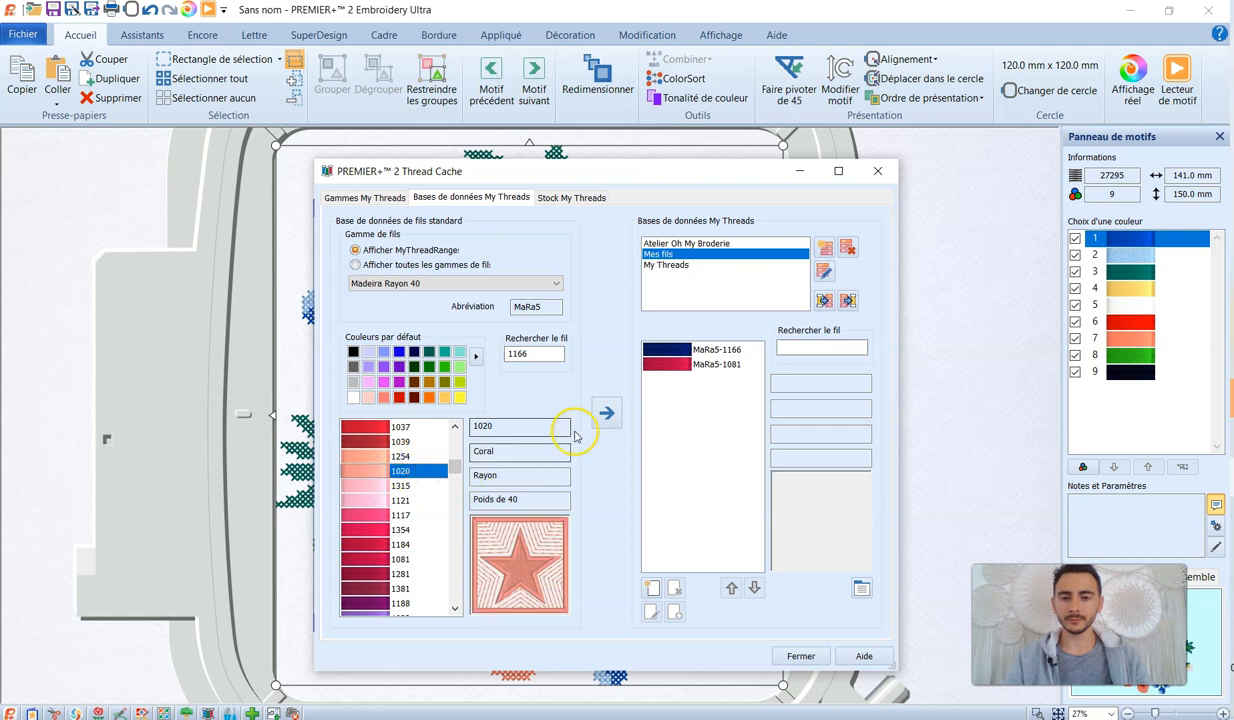
{"action": "left_click", "coordinate": [606, 412]}
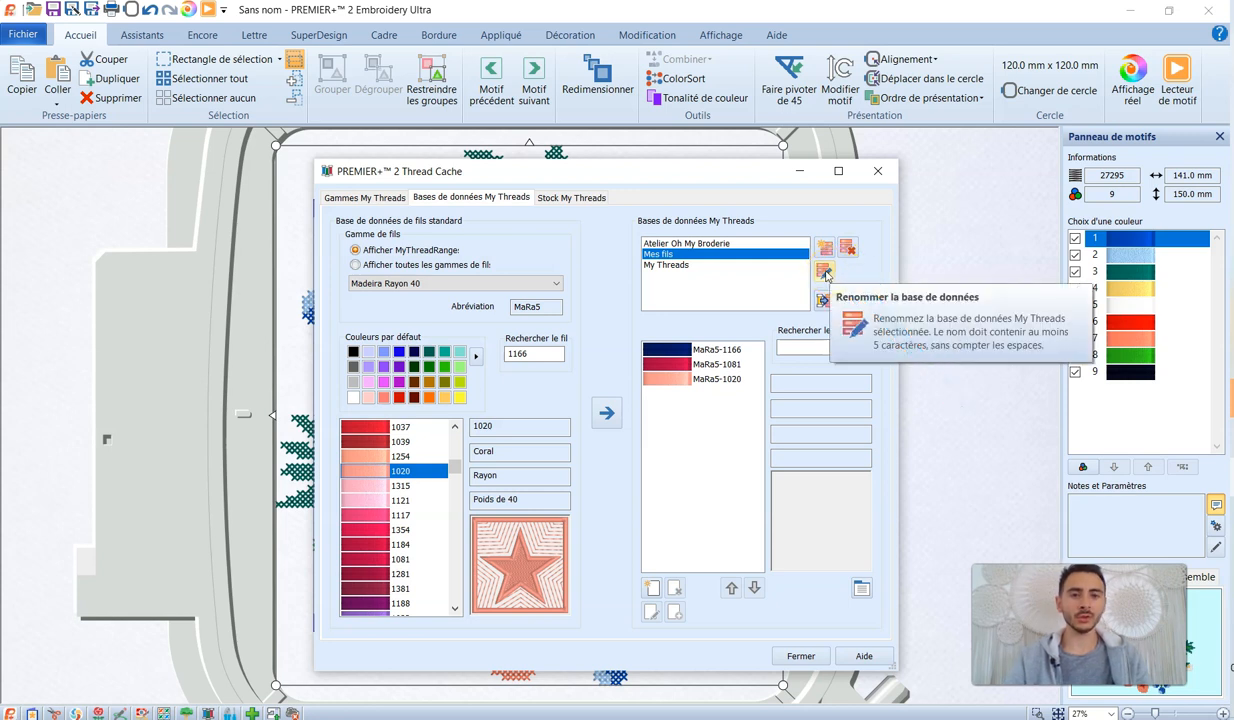
- View the threads stored in the My Threads database
{"action": "left_click", "coordinate": [825, 301]}
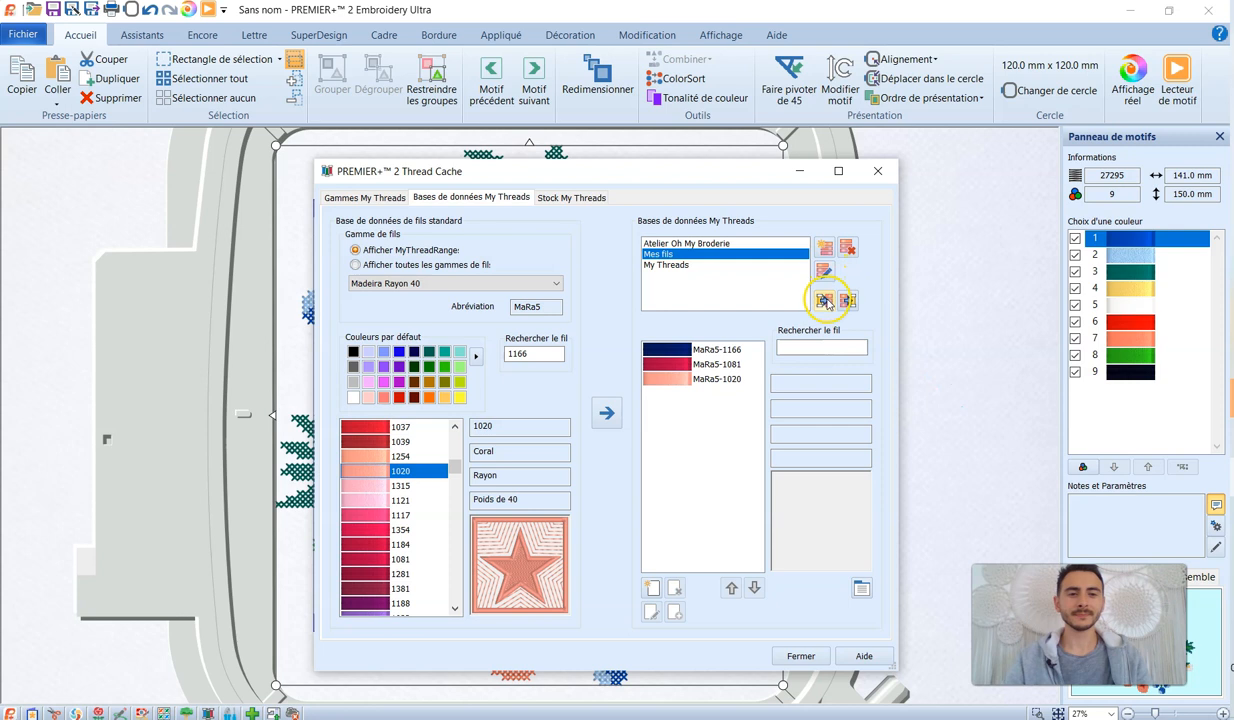
{"action": "left_click", "coordinate": [681, 266]}
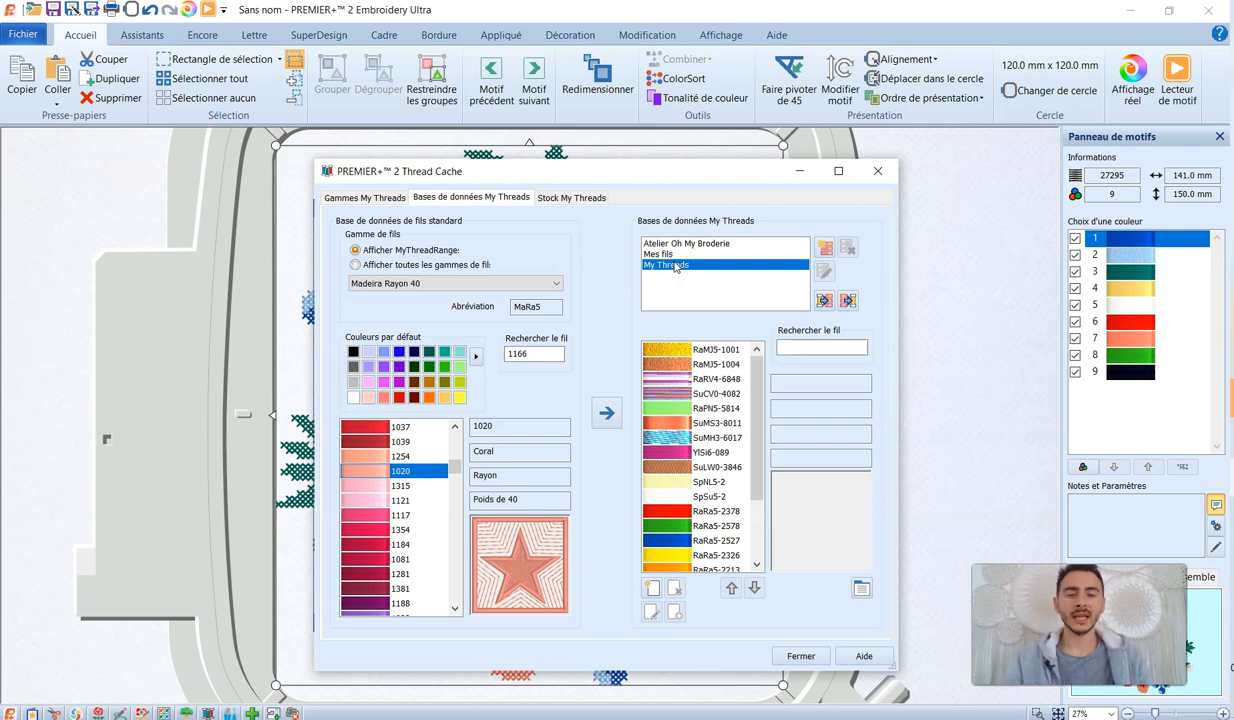
- Start a custom thread in the Atelier Oh My Broderie database with number 509, name "Cotona Bicolor", type Cotton and weight 30
{"action": "left_click", "coordinate": [674, 244]}
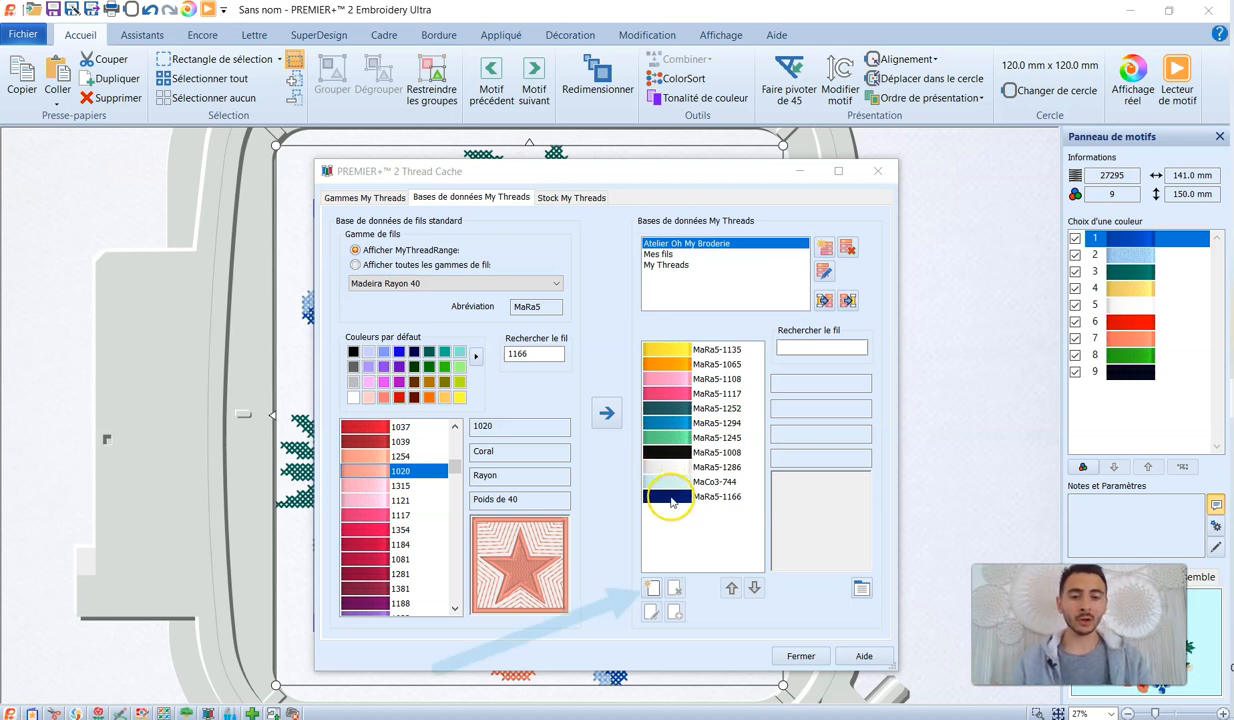
{"action": "left_click", "coordinate": [651, 590]}
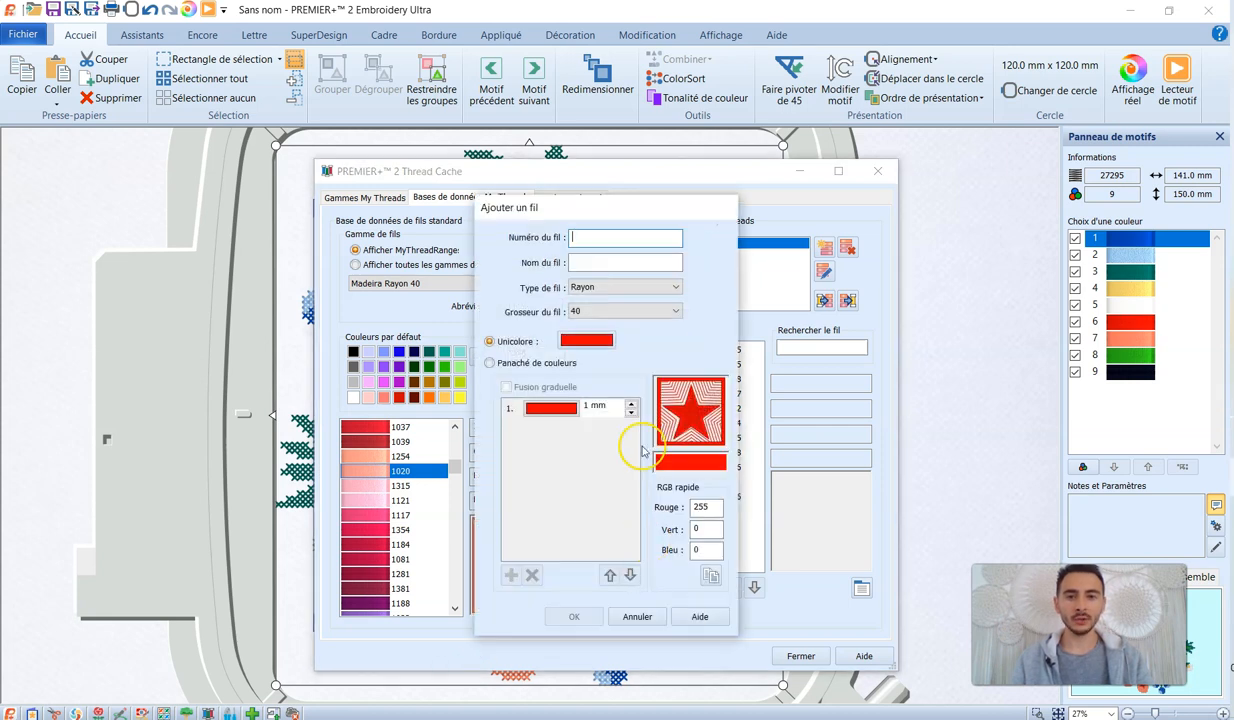
{"action": "left_click", "coordinate": [600, 236]}
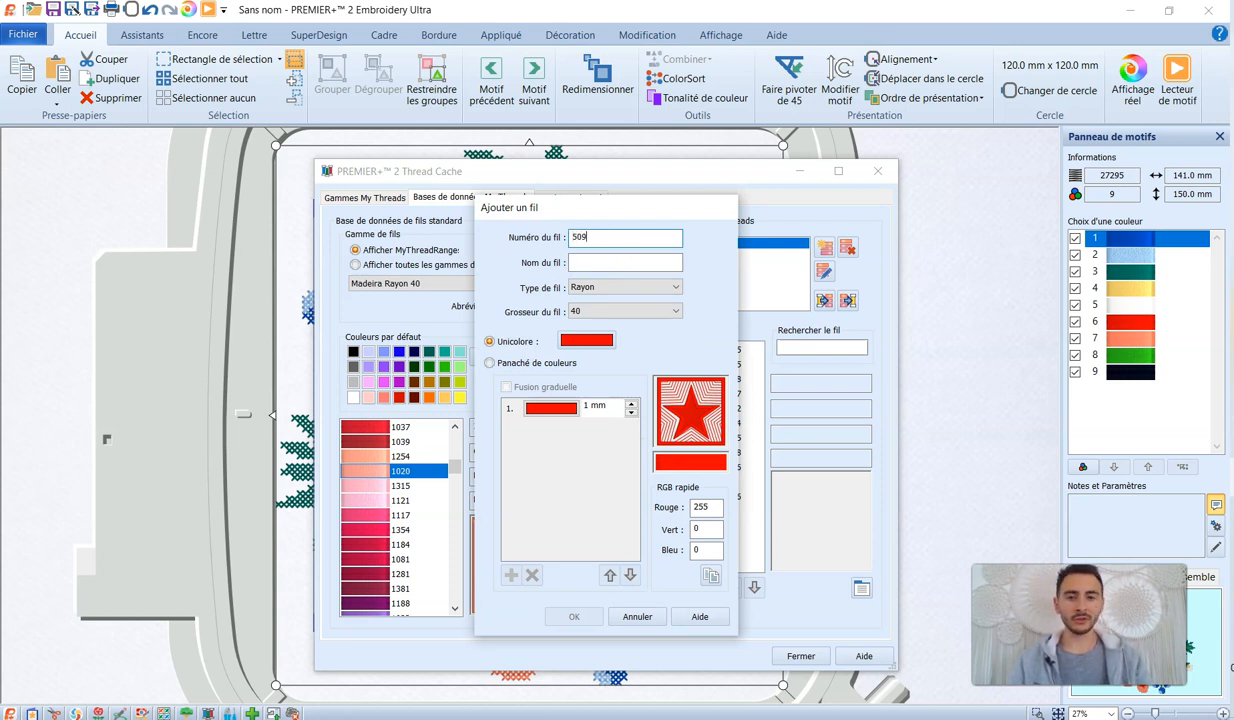
{"action": "left_click", "coordinate": [597, 260]}
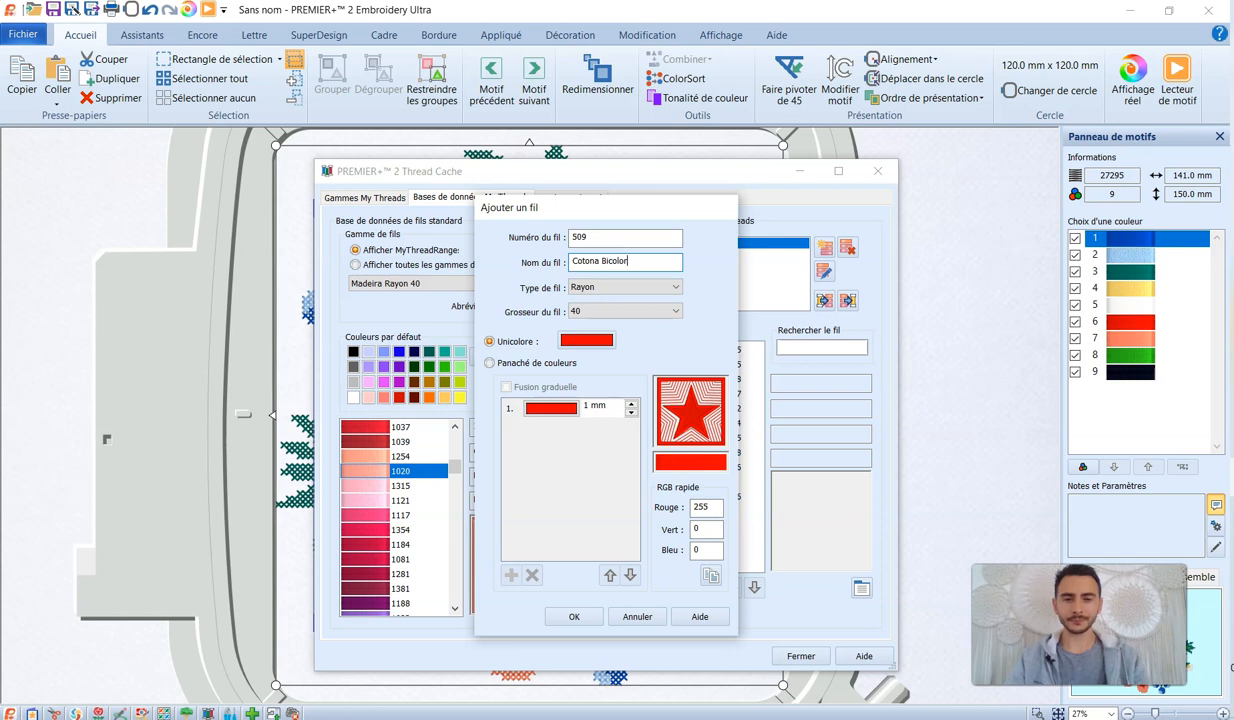
{"action": "left_click", "coordinate": [593, 287]}
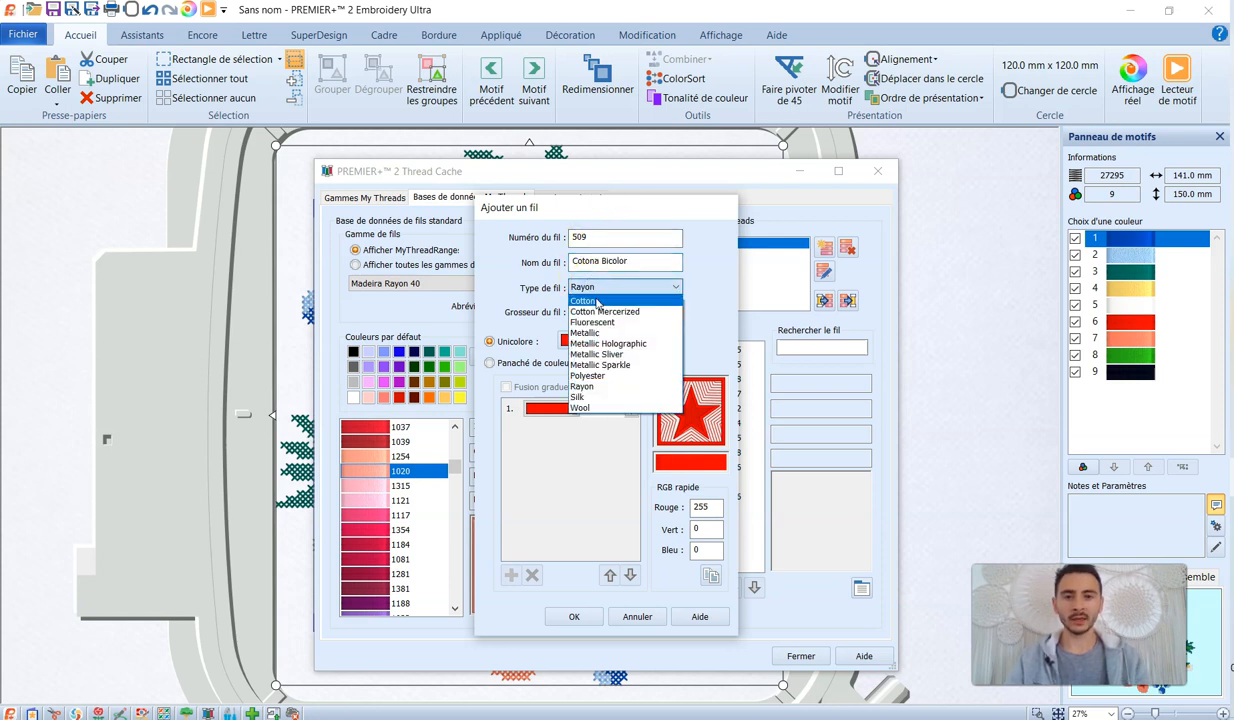
{"action": "left_click", "coordinate": [596, 301]}
{"action": "left_click", "coordinate": [596, 311]}
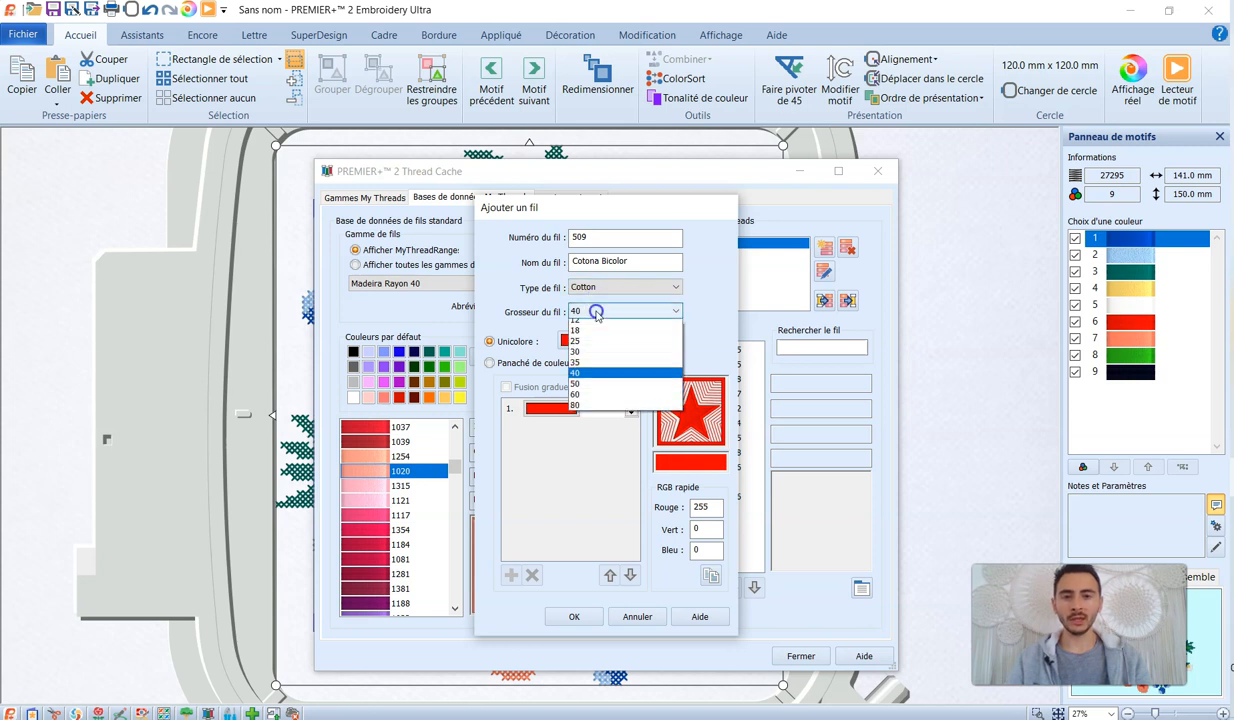
{"action": "left_click", "coordinate": [586, 356]}
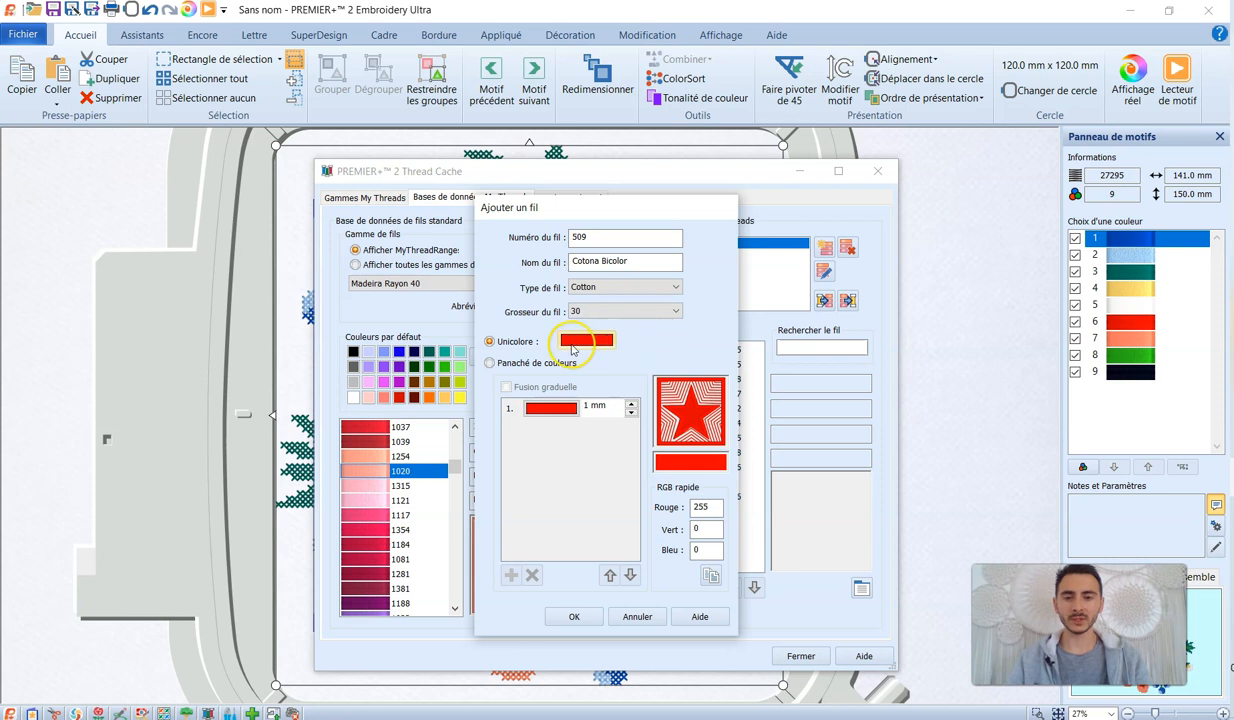
- Make the new thread multicoloured (Panaché de couleurs) and set its first colour to green
{"action": "left_click", "coordinate": [493, 364]}
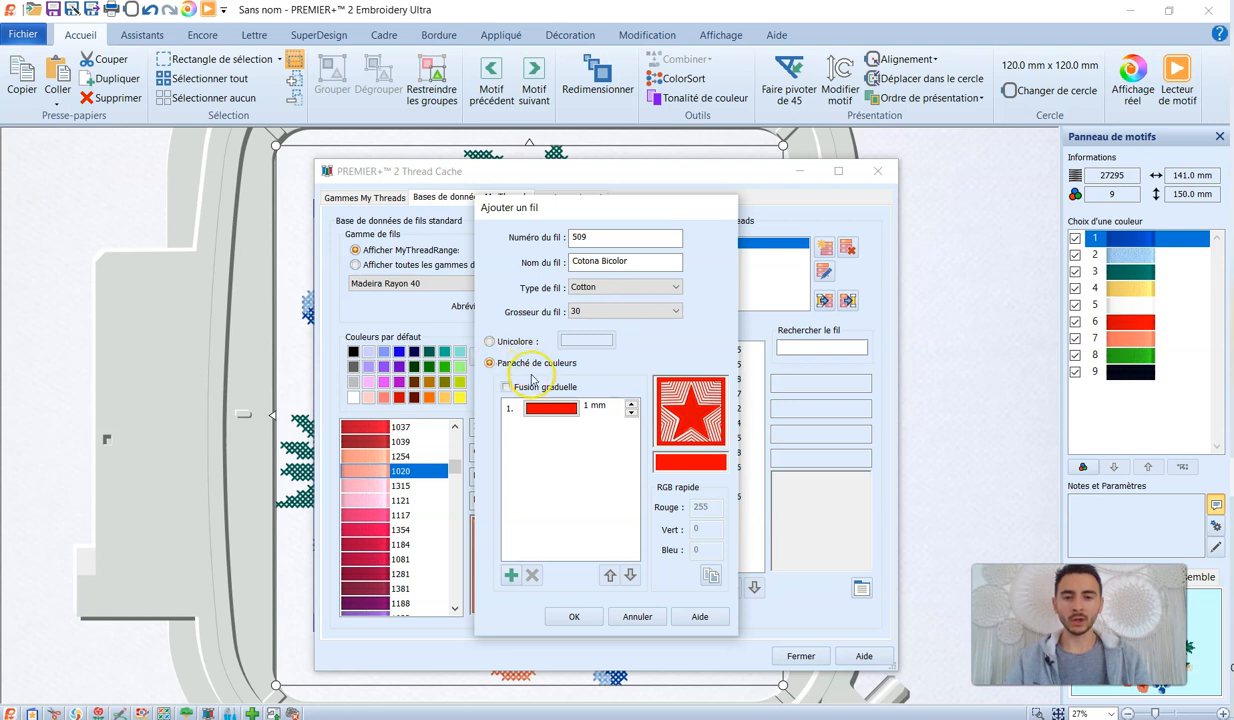
{"action": "left_click", "coordinate": [538, 411]}
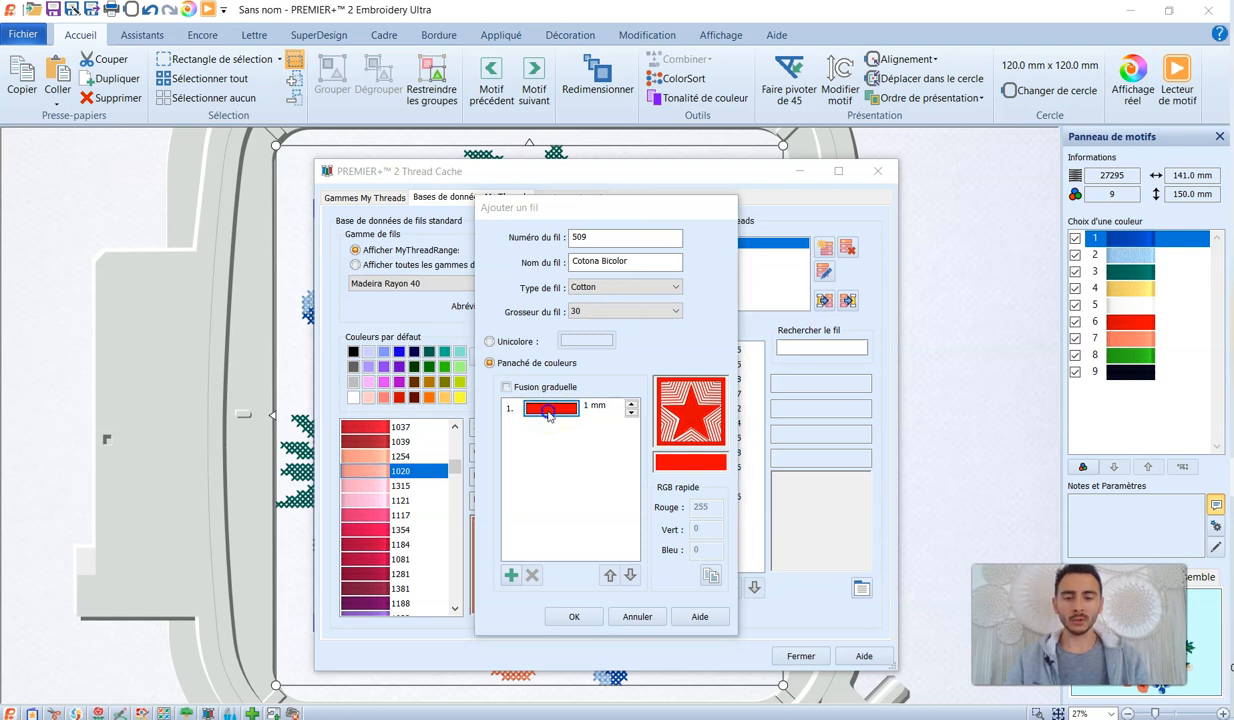
{"action": "double_click", "coordinate": [549, 416]}
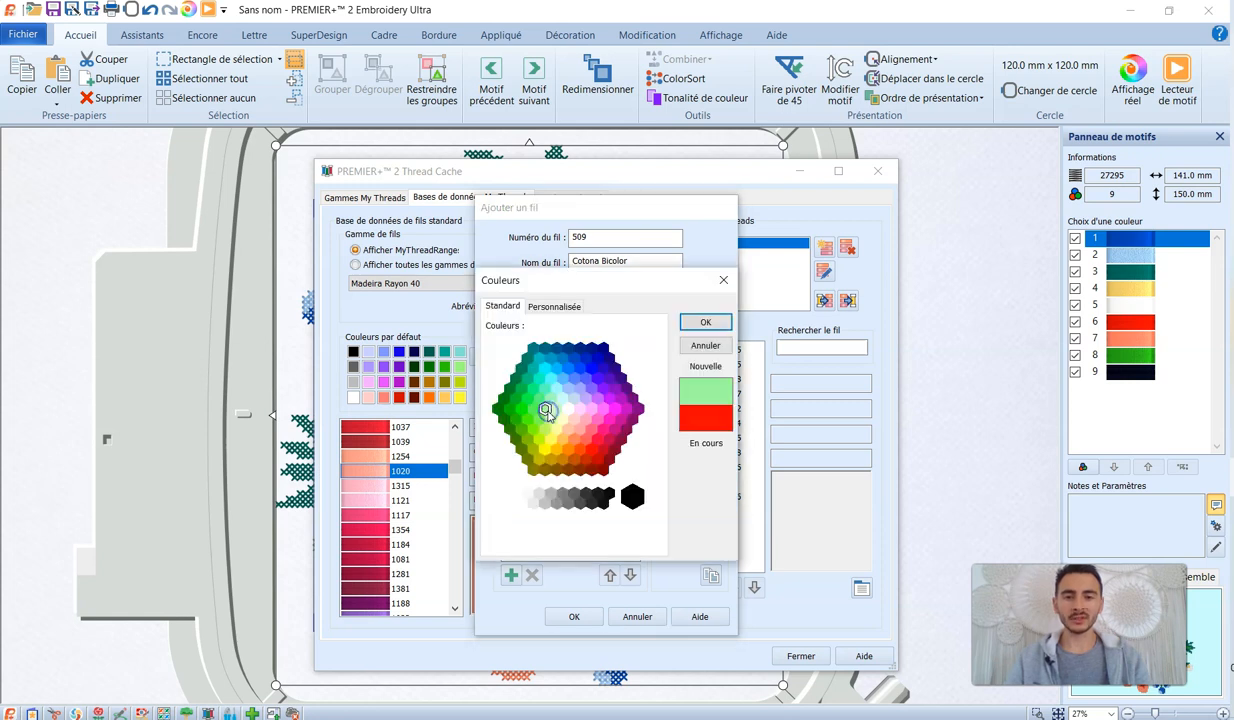
{"action": "left_click", "coordinate": [516, 398]}
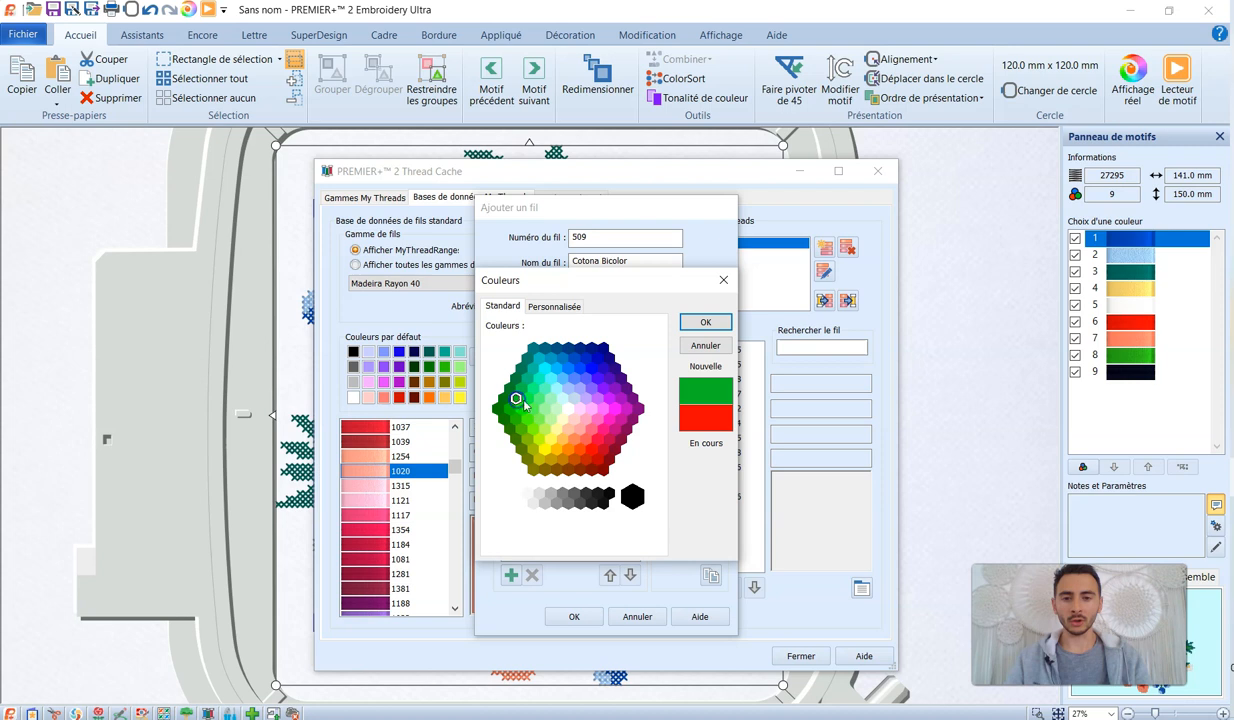
{"action": "left_click", "coordinate": [703, 323]}
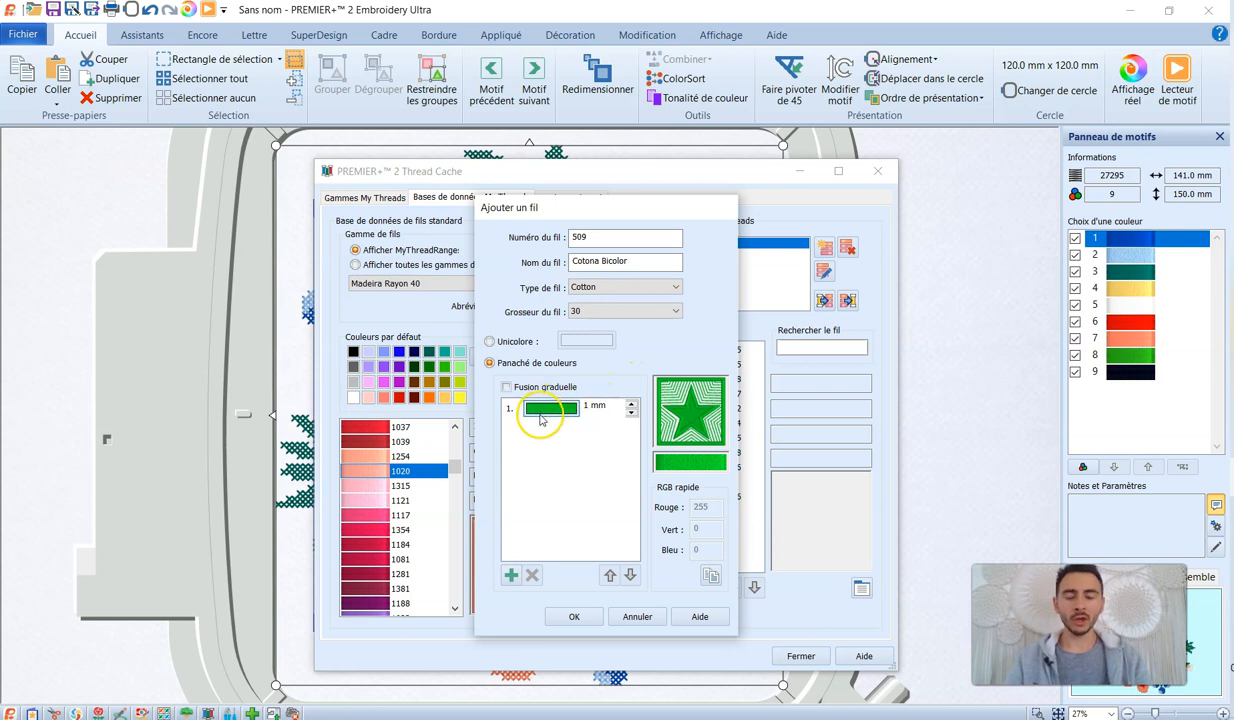
- Add blue as the thread's second colour, save the thread and display its details in the database
{"action": "left_click", "coordinate": [510, 575]}
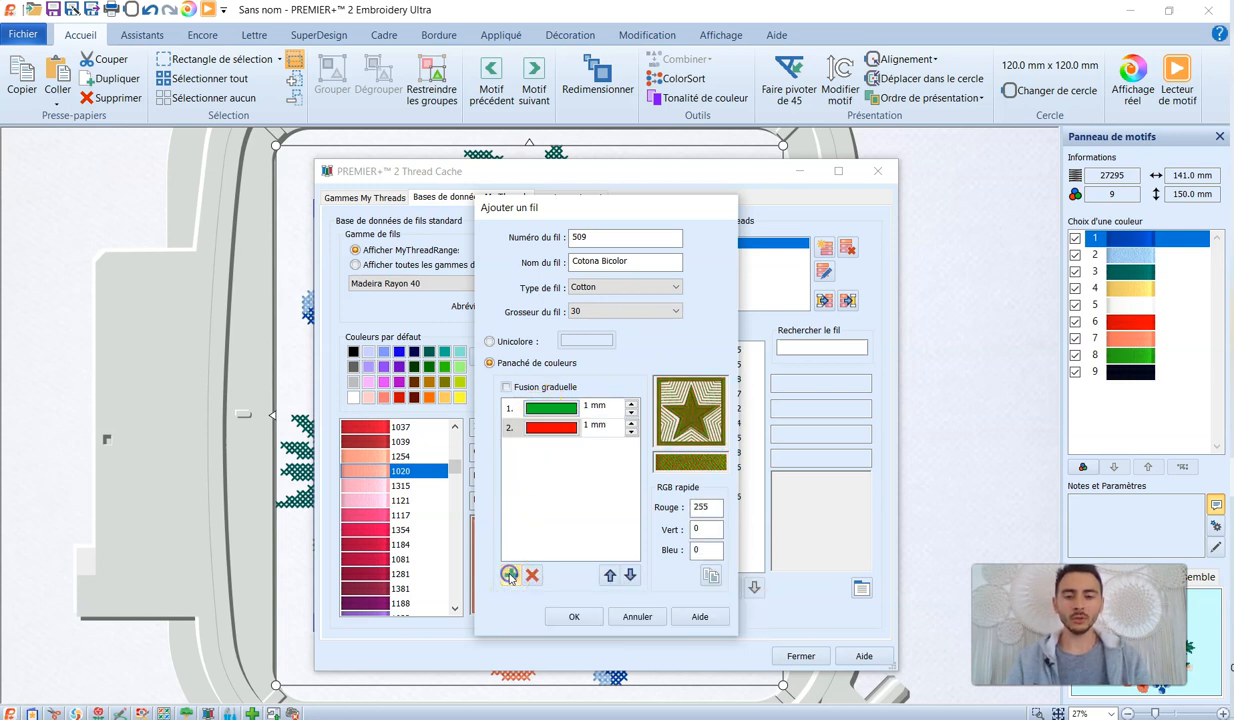
{"action": "left_click", "coordinate": [557, 430]}
{"action": "left_click", "coordinate": [562, 380]}
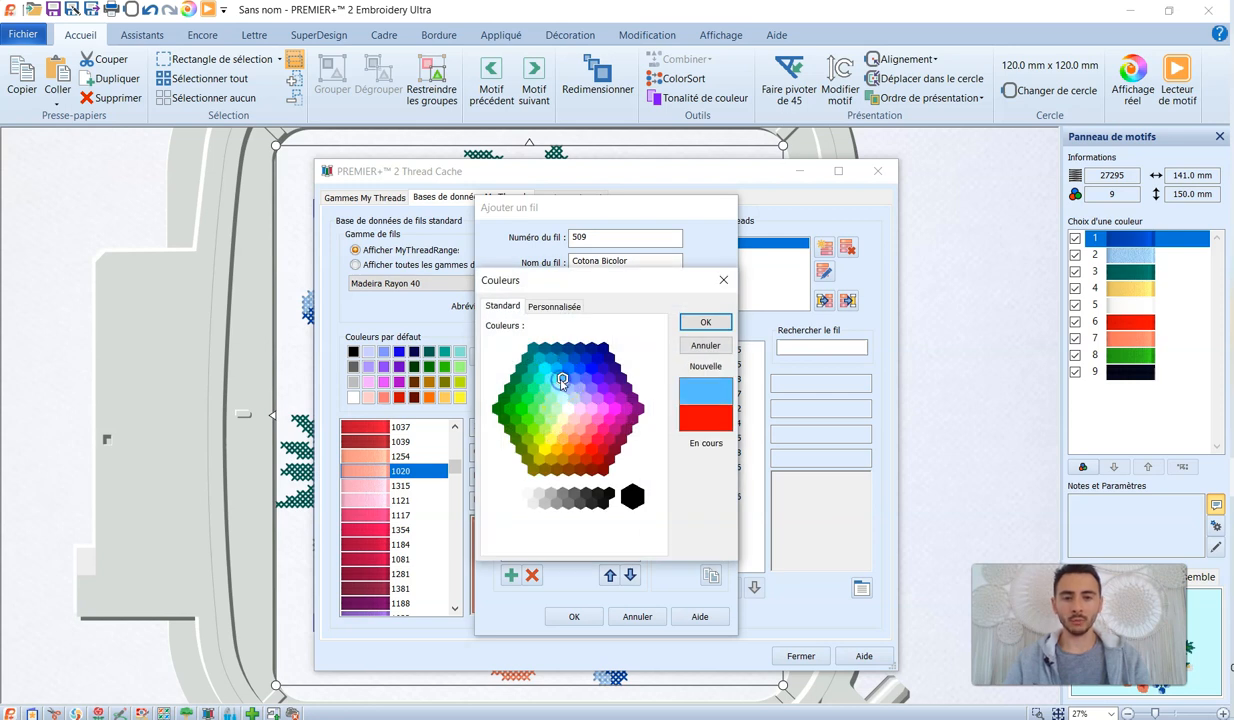
{"action": "left_click", "coordinate": [705, 322]}
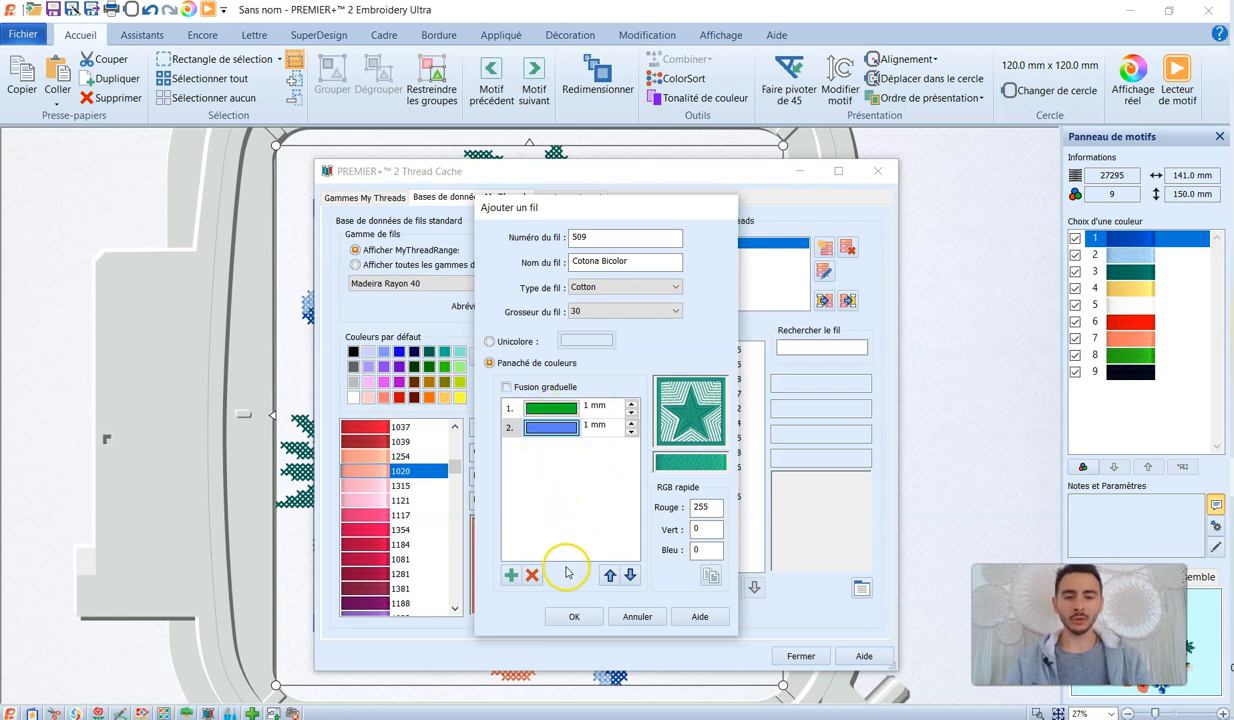
{"action": "left_click", "coordinate": [574, 616]}
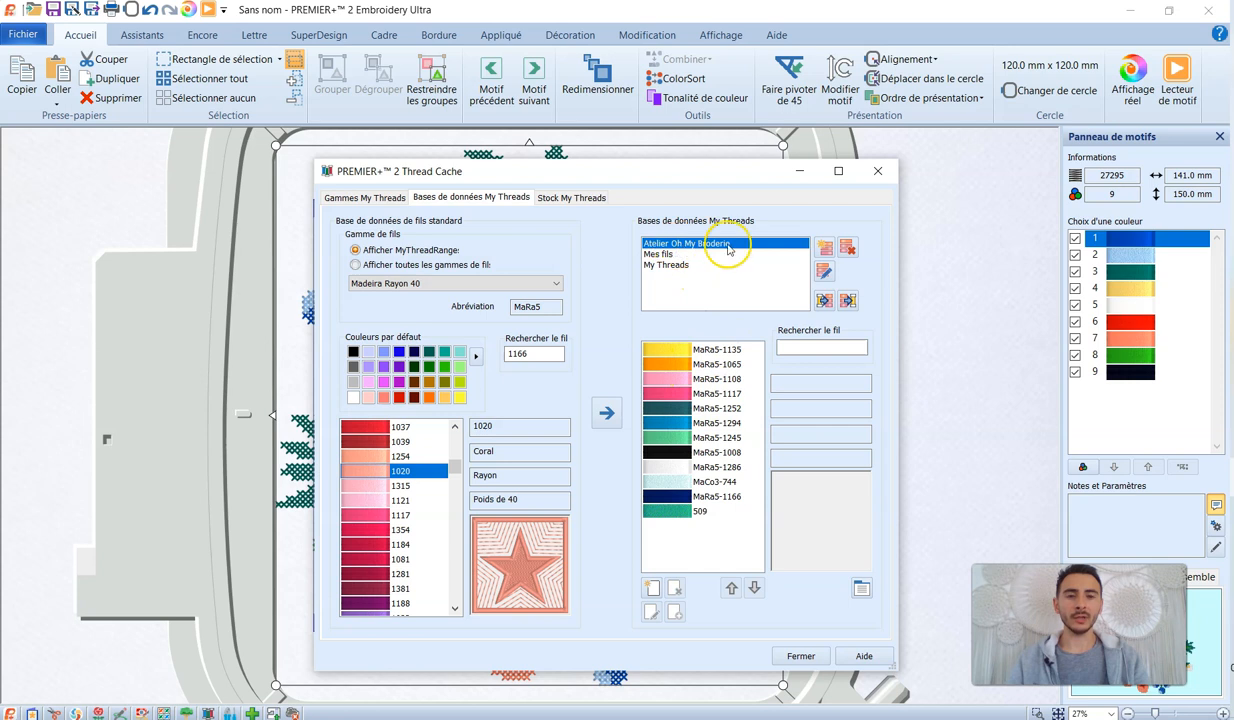
{"action": "left_click", "coordinate": [702, 515]}
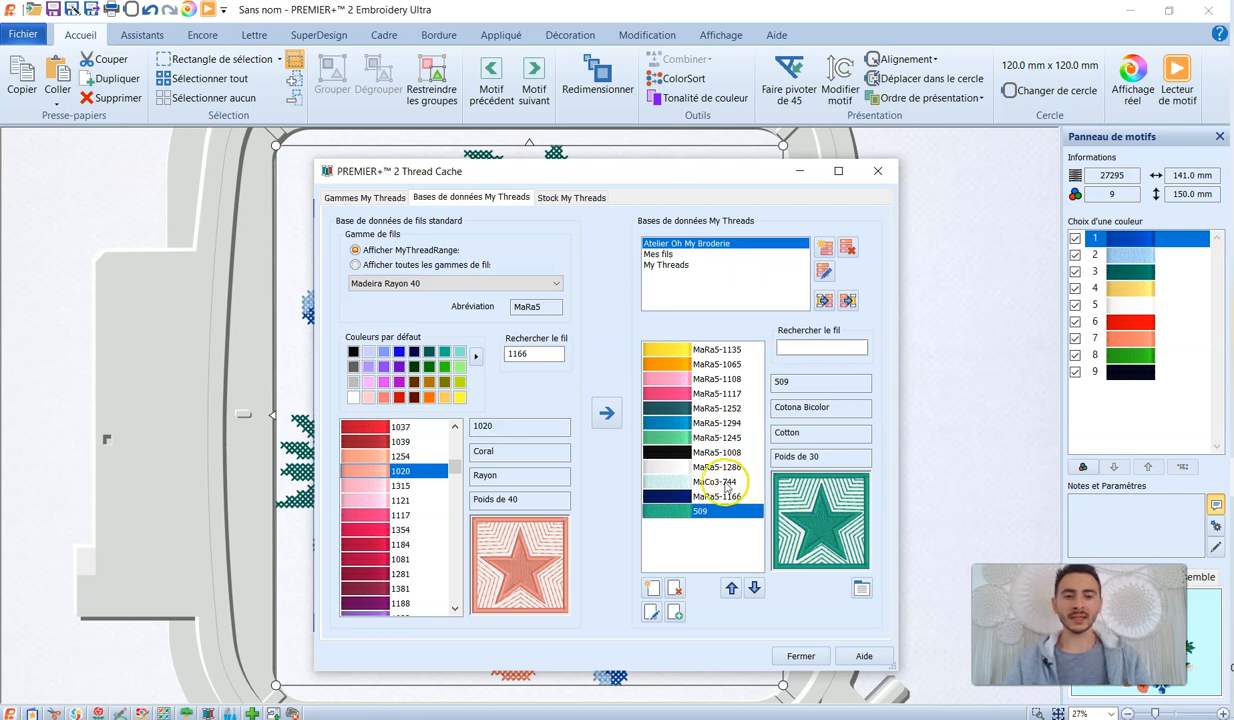
- In the Atelier Oh My Broderie stock, set thread 509's spool count to 1.0 and its note to "A racheter la semaine prochaine"
{"action": "left_click", "coordinate": [574, 200]}
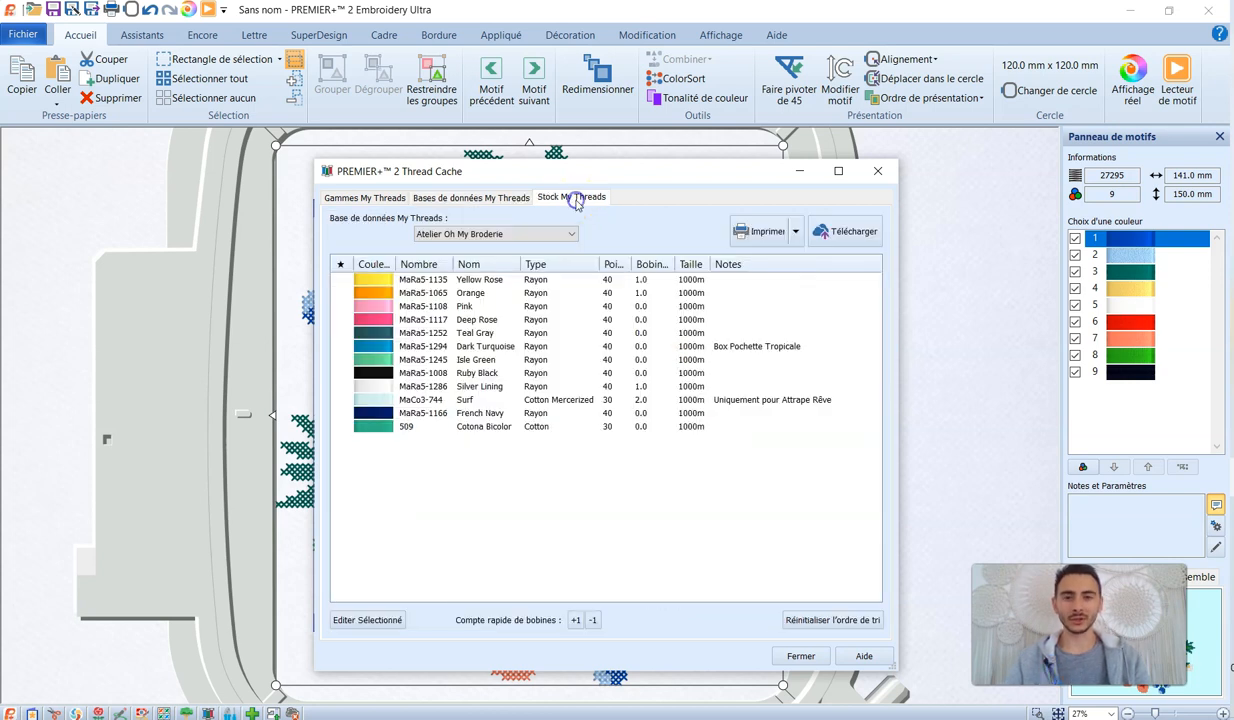
{"action": "left_click", "coordinate": [463, 234]}
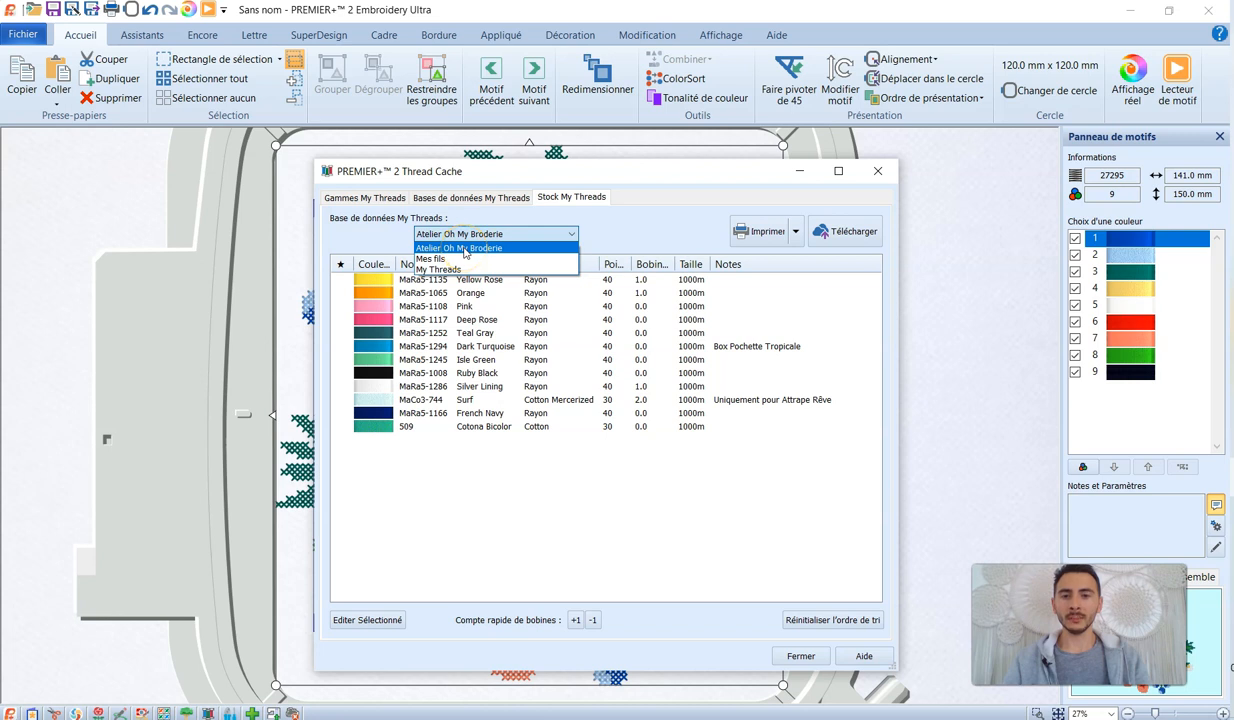
{"action": "left_click", "coordinate": [468, 249]}
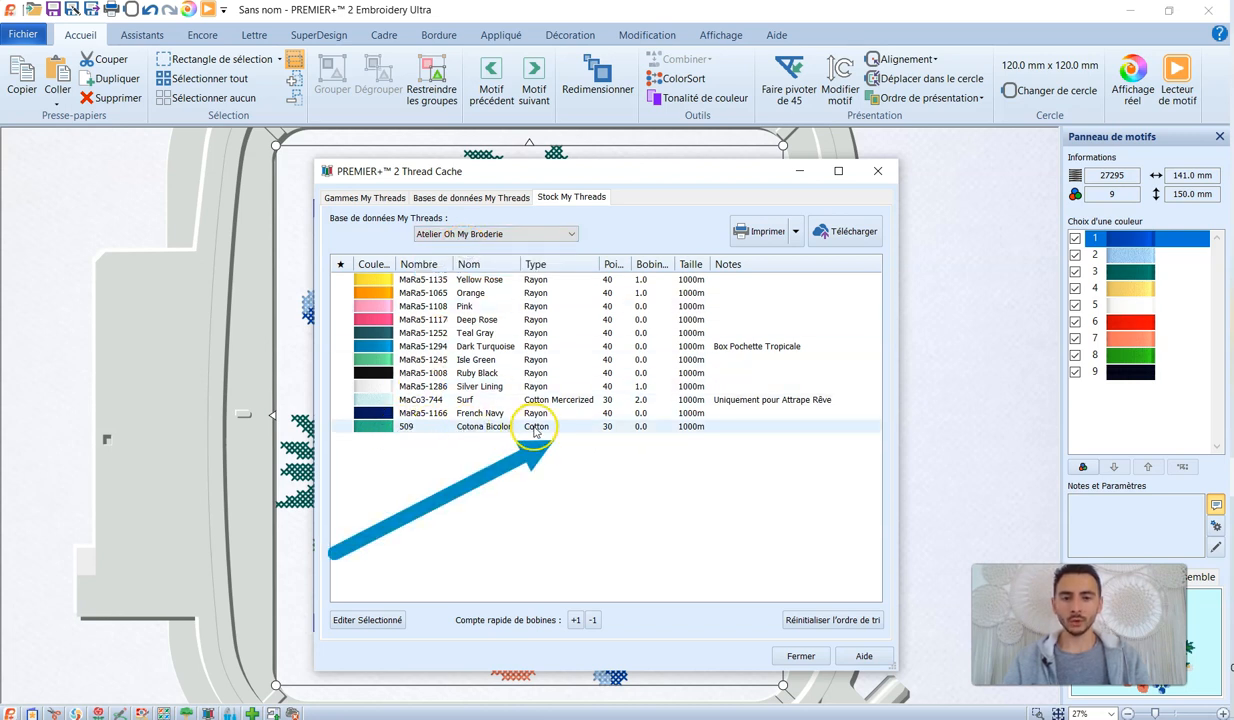
{"action": "left_click", "coordinate": [645, 427]}
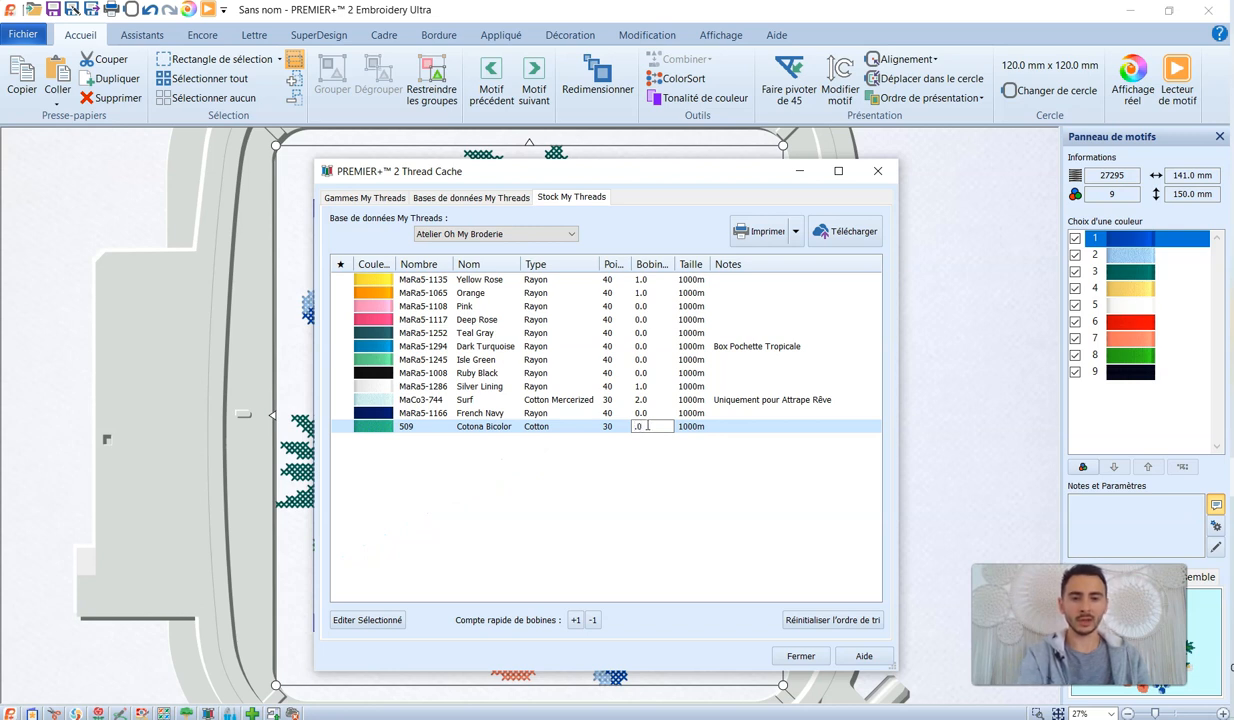
{"action": "type", "text": "1.0"}
{"action": "left_click", "coordinate": [640, 436]}
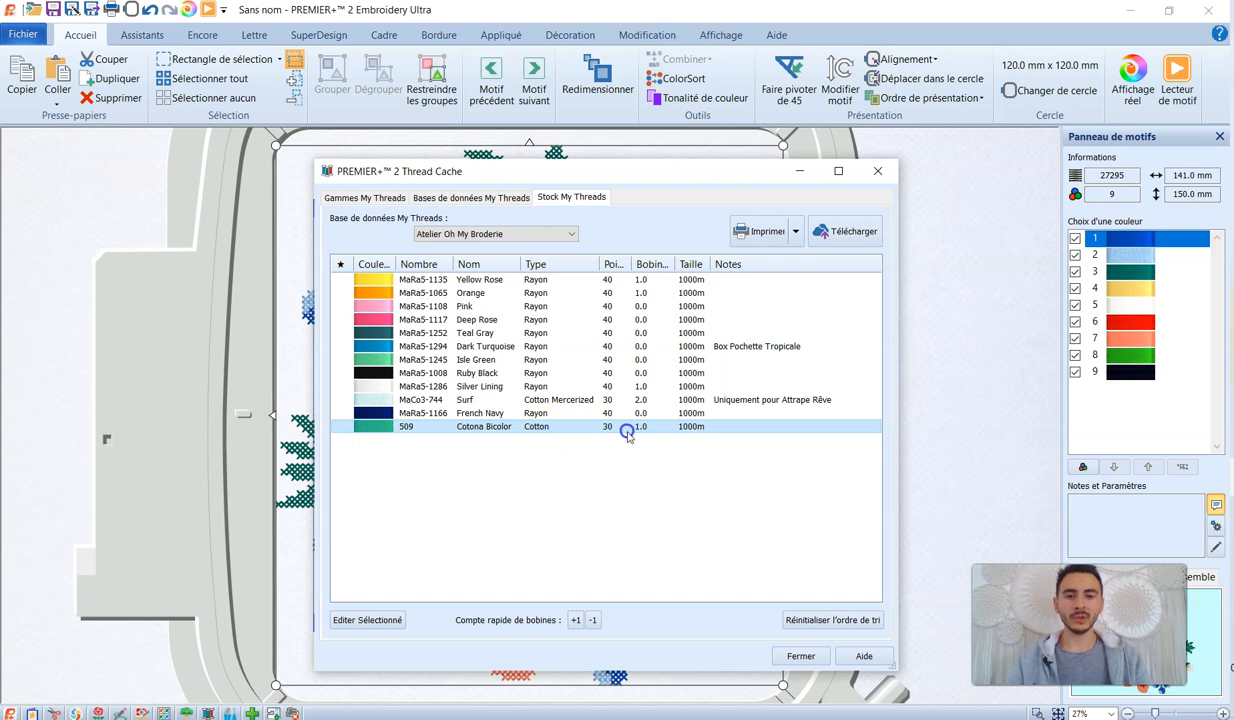
{"action": "double_click", "coordinate": [727, 426]}
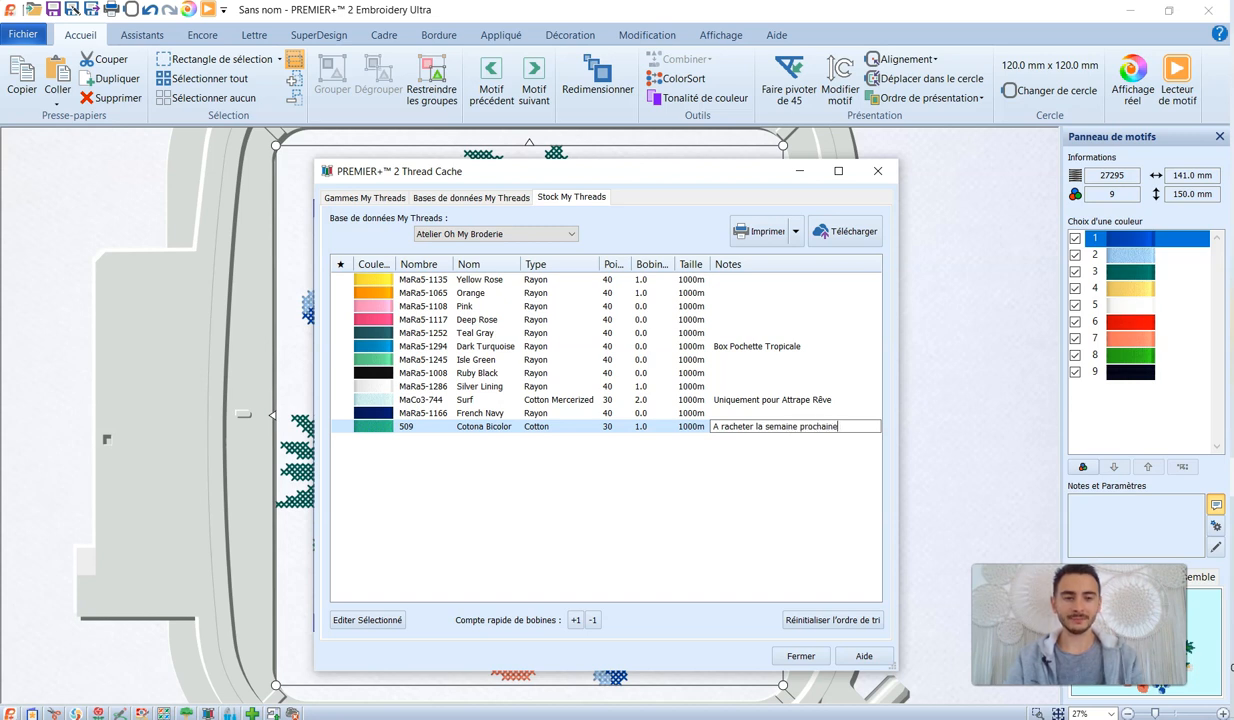
{"action": "left_click", "coordinate": [533, 462]}
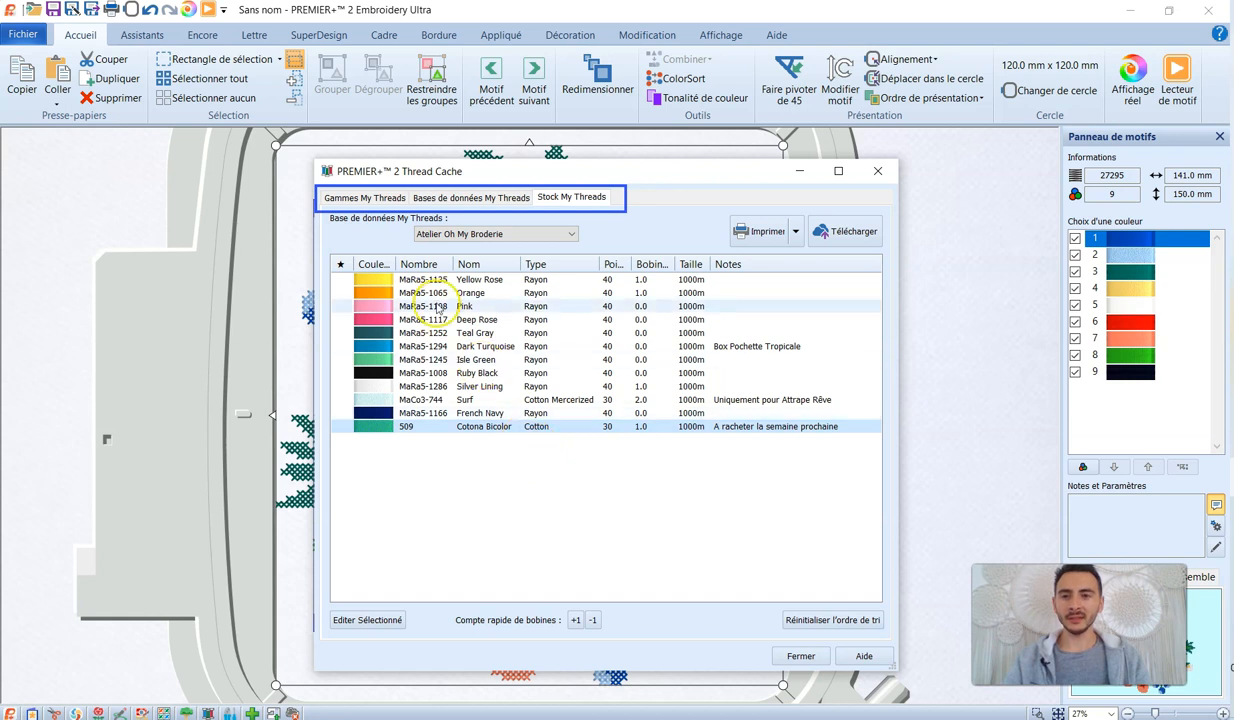
- Review the stock list's spool counts, sizes and notes, and close Thread Cache
{"action": "left_click", "coordinate": [366, 198]}
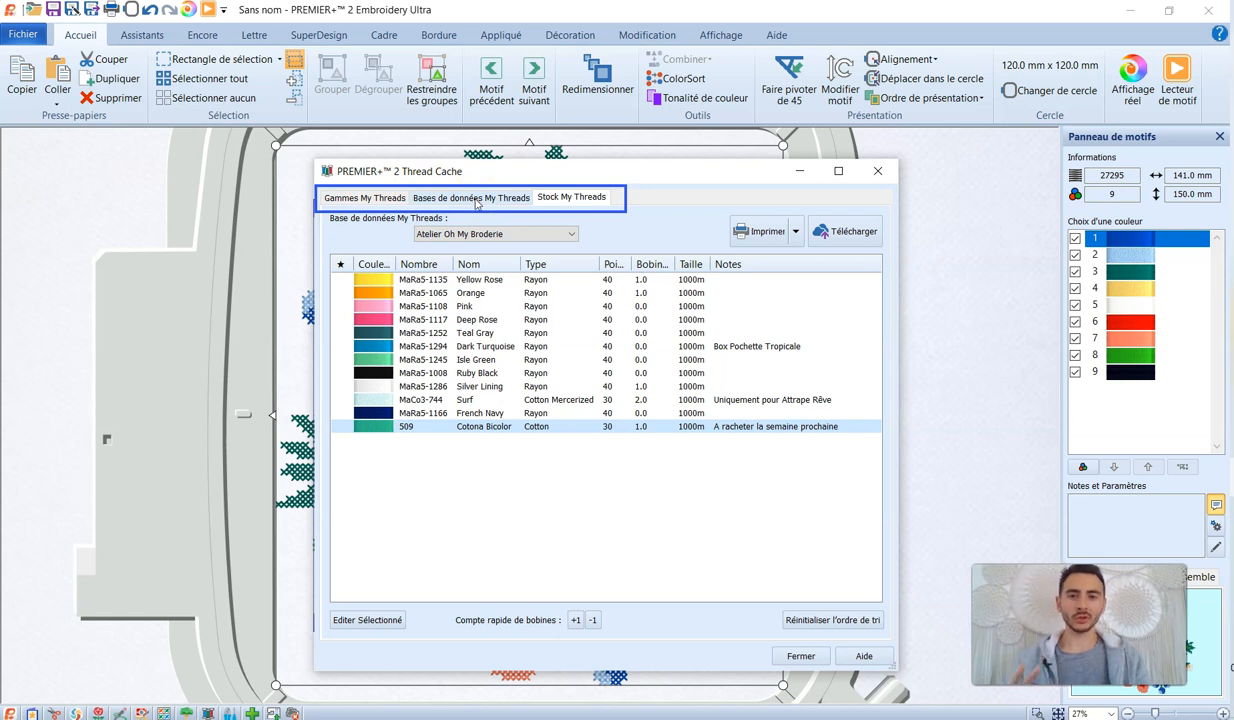
{"action": "left_click", "coordinate": [570, 198]}
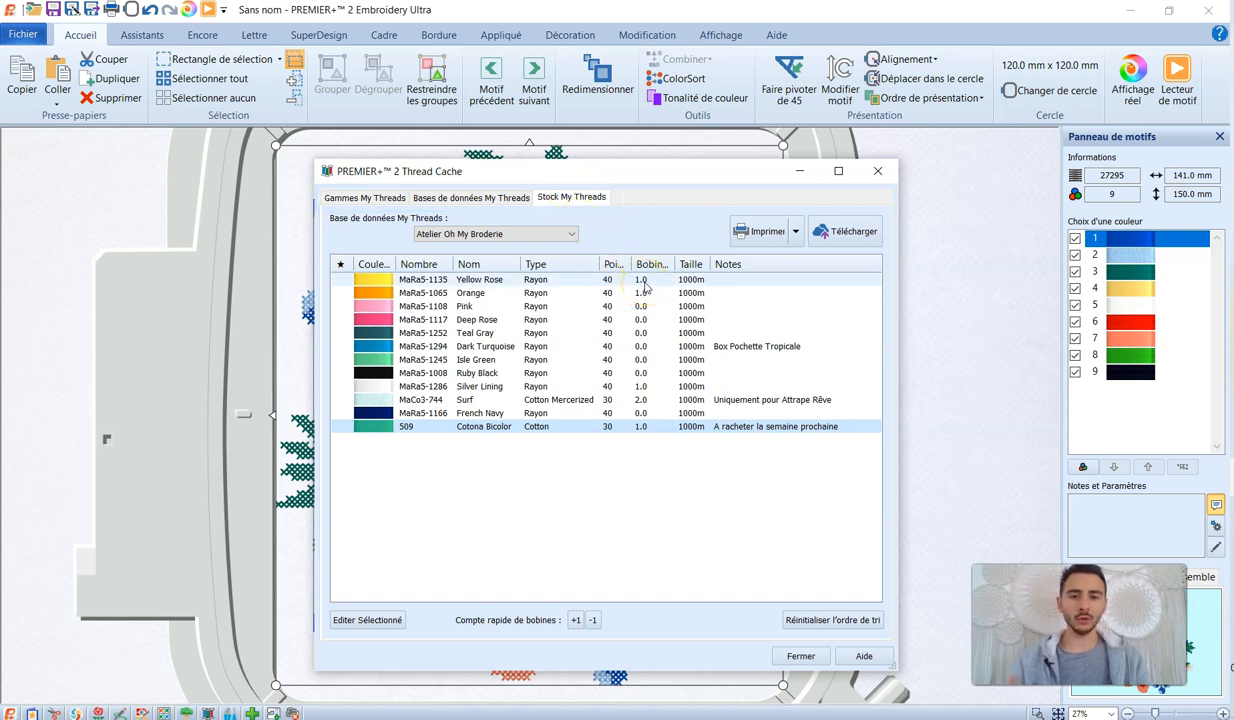
{"action": "left_click", "coordinate": [689, 284]}
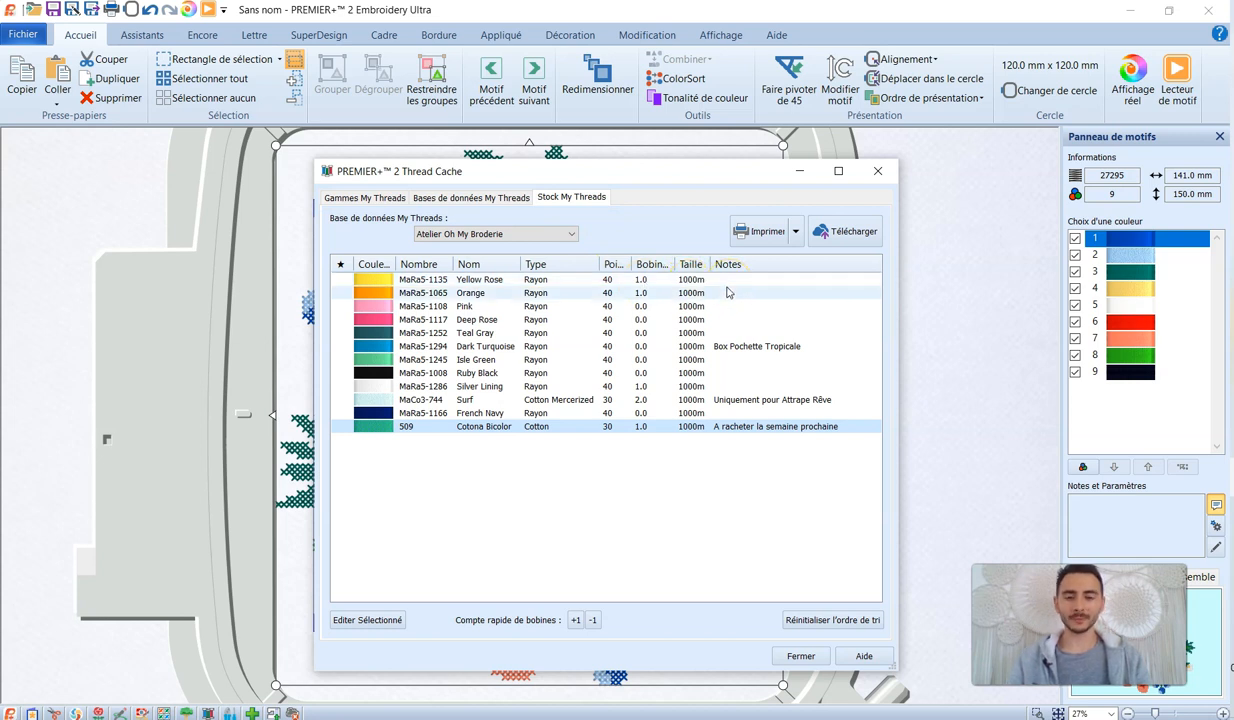
{"action": "left_click", "coordinate": [796, 650]}
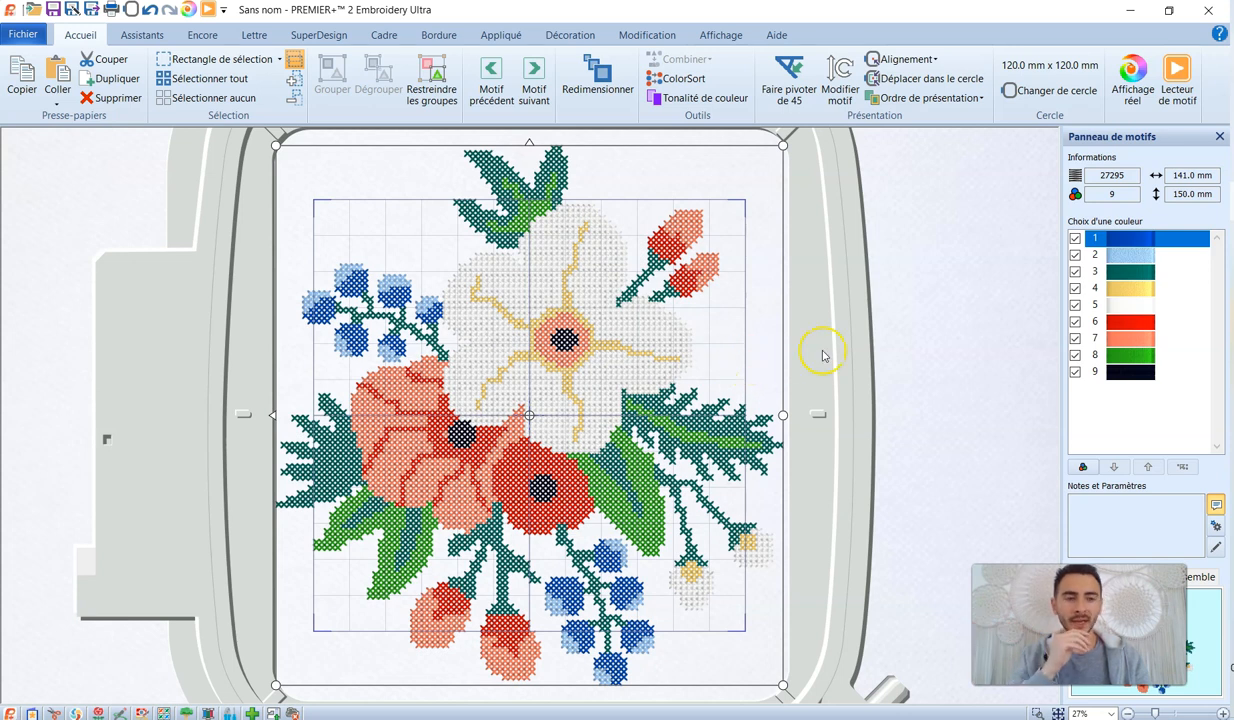
- Replace colour 6 of the floral design with thread MaRa5-1117 Deep Rose from the Atelier Oh My Broderie range
{"action": "mouse_move", "coordinate": [1136, 327]}
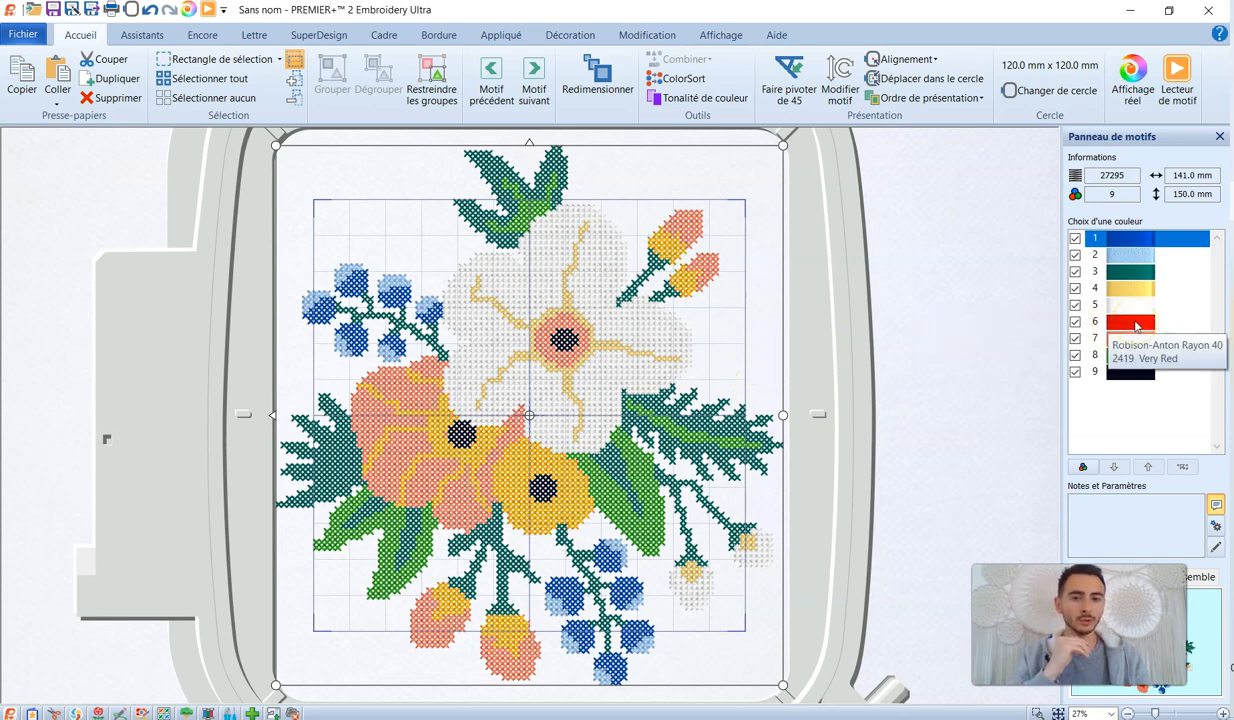
{"action": "left_click", "coordinate": [1136, 323]}
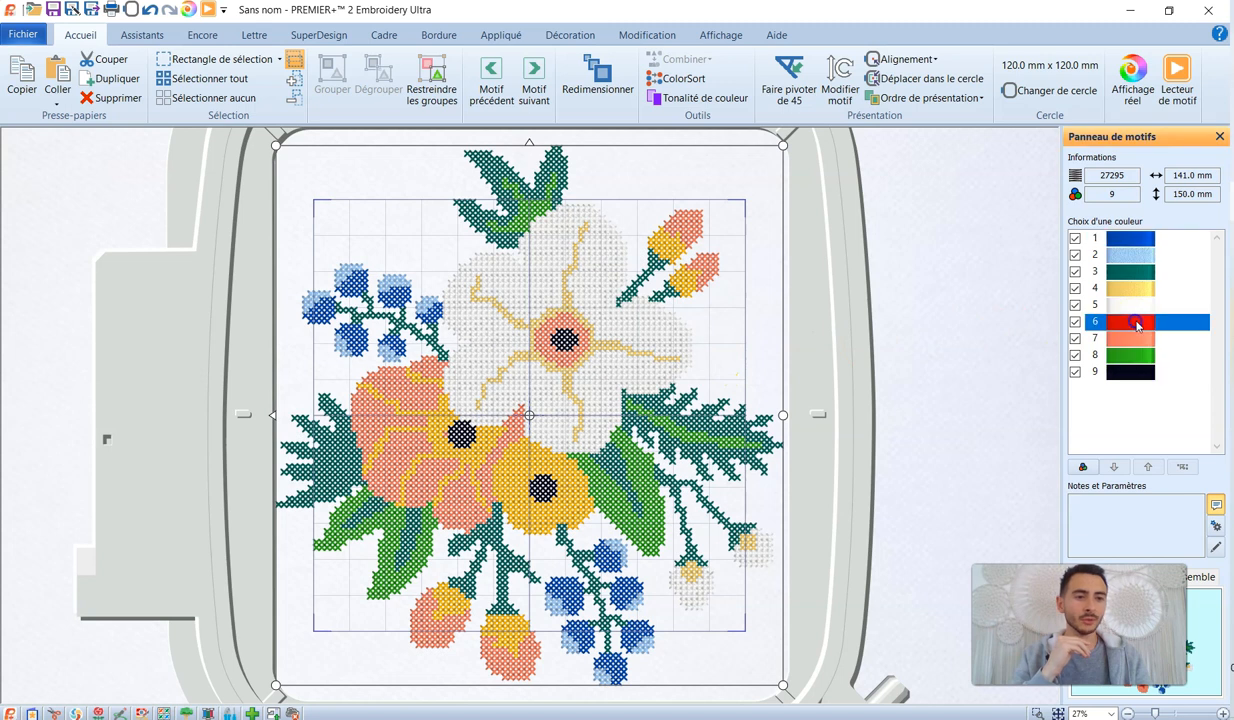
{"action": "double_click", "coordinate": [1136, 323]}
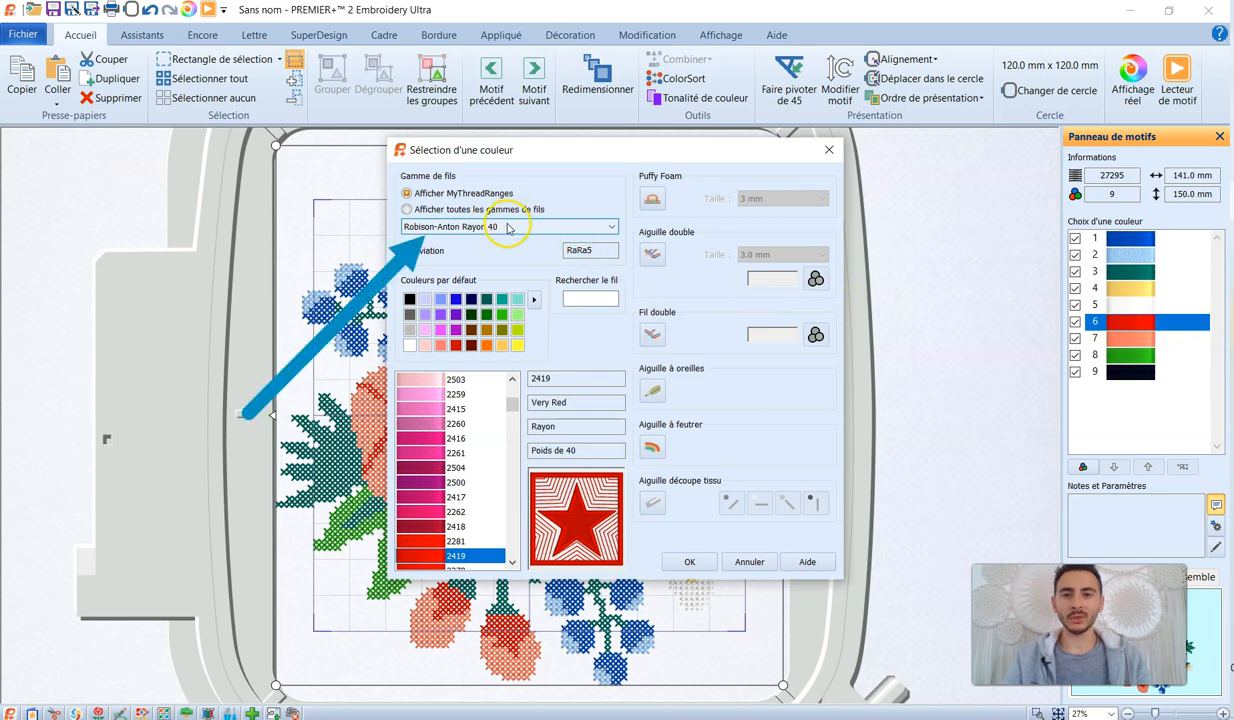
{"action": "left_click", "coordinate": [509, 227]}
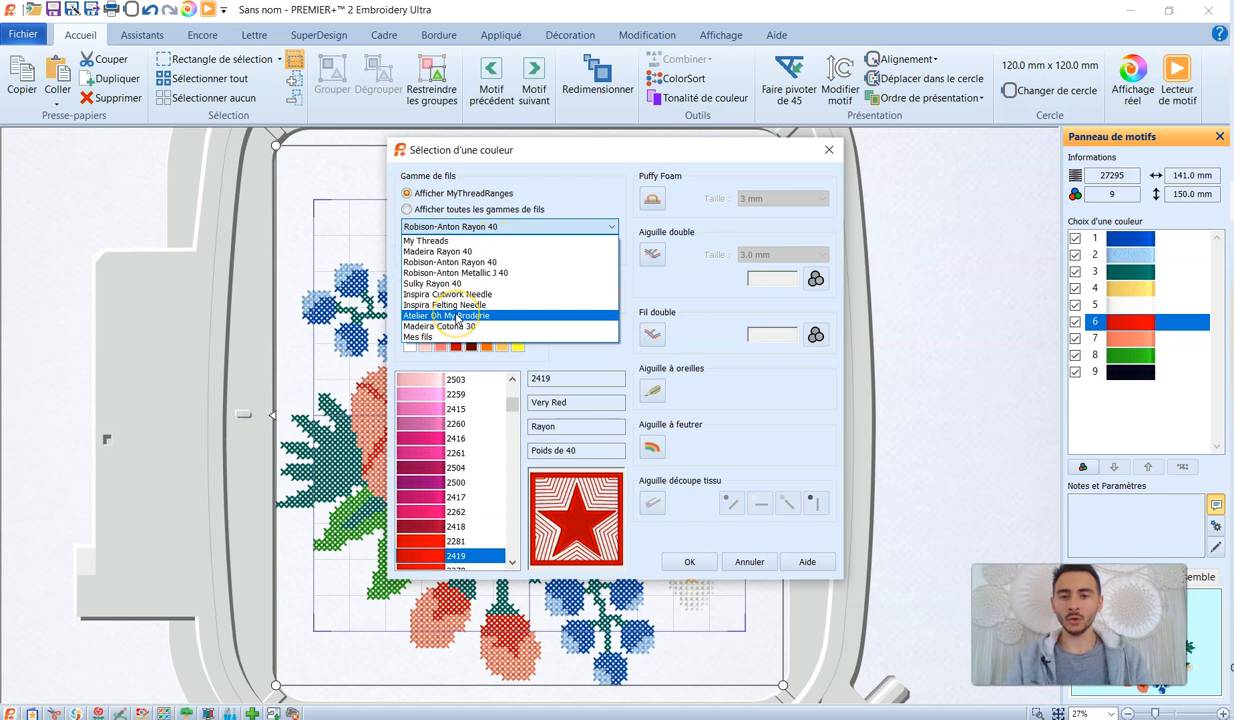
{"action": "left_click", "coordinate": [457, 316]}
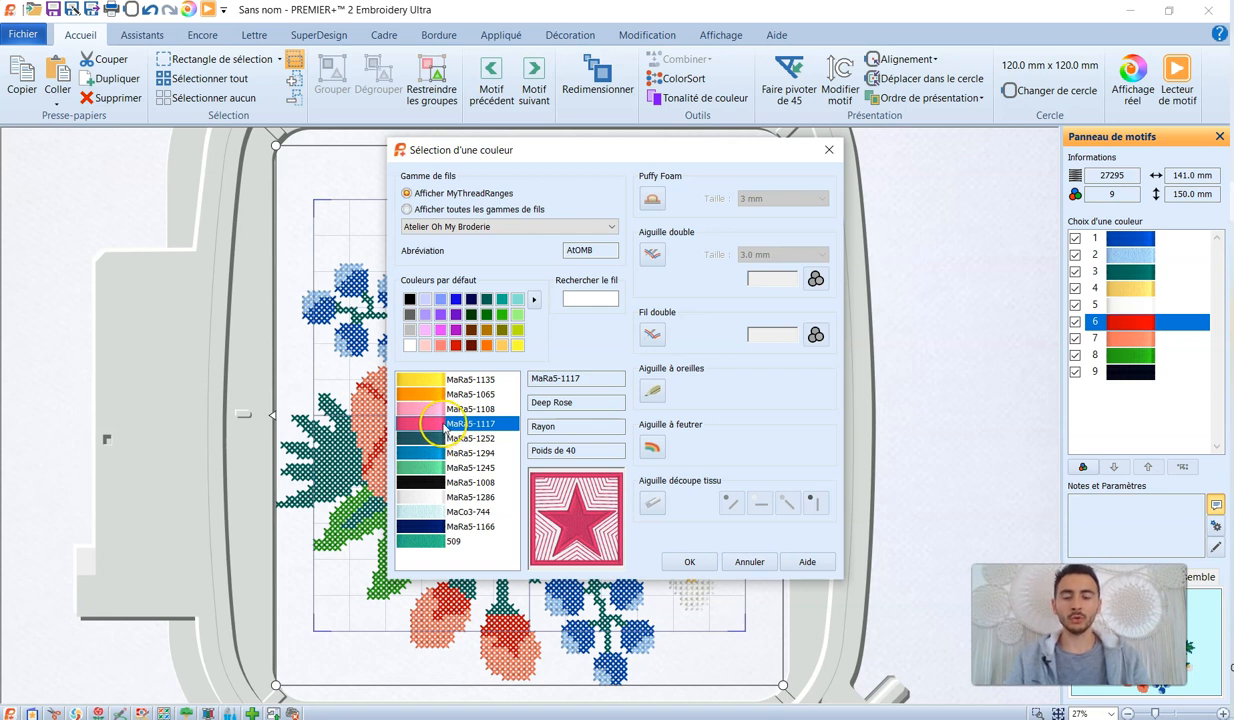
{"action": "left_click", "coordinate": [689, 561]}
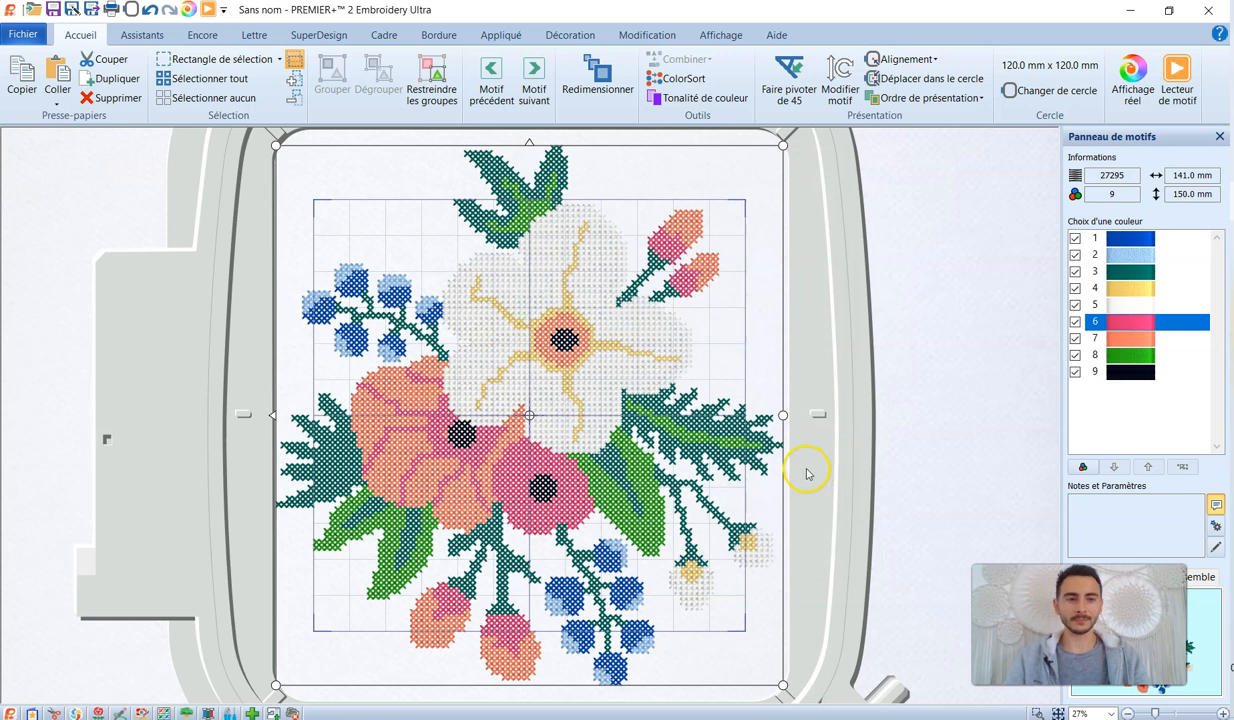